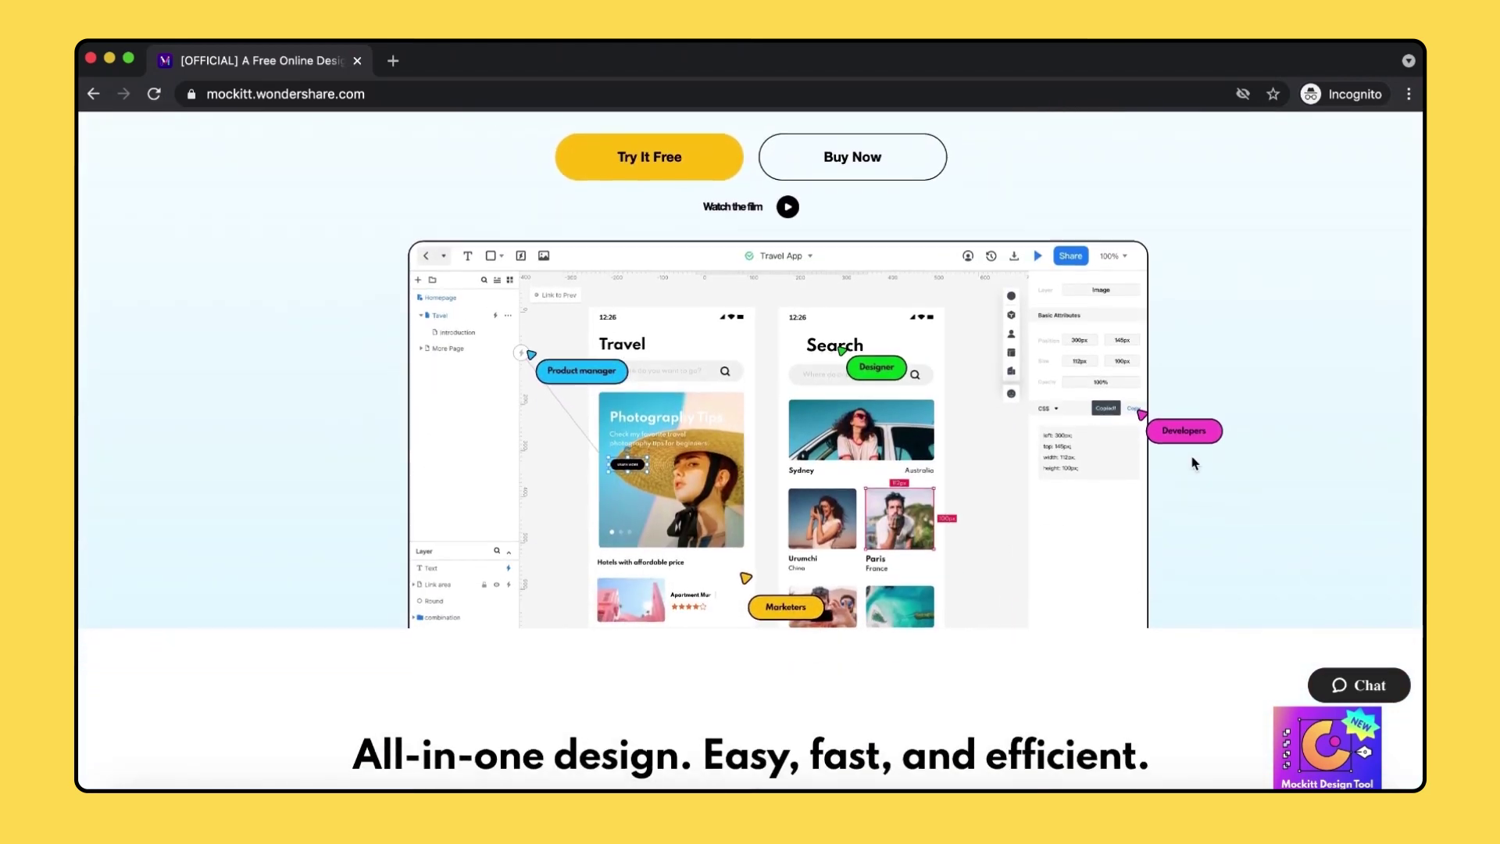
# Scroll through the Mockitt landing page's Prototype, Design and Flowchart feature sections
pyautogui.scroll(-10, 1194, 463)
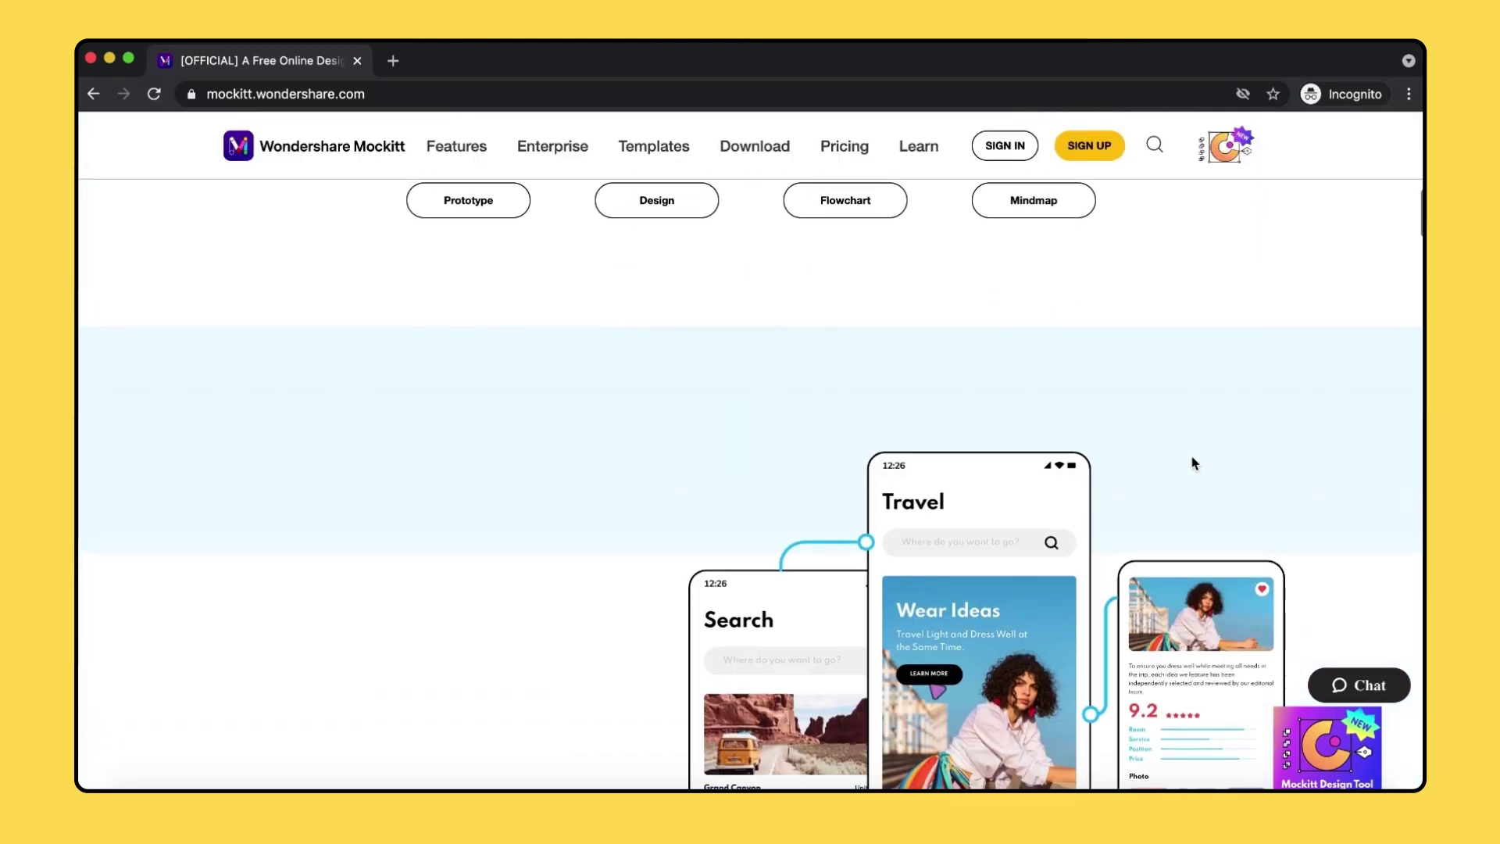
pyautogui.scroll(-4, 1194, 463)
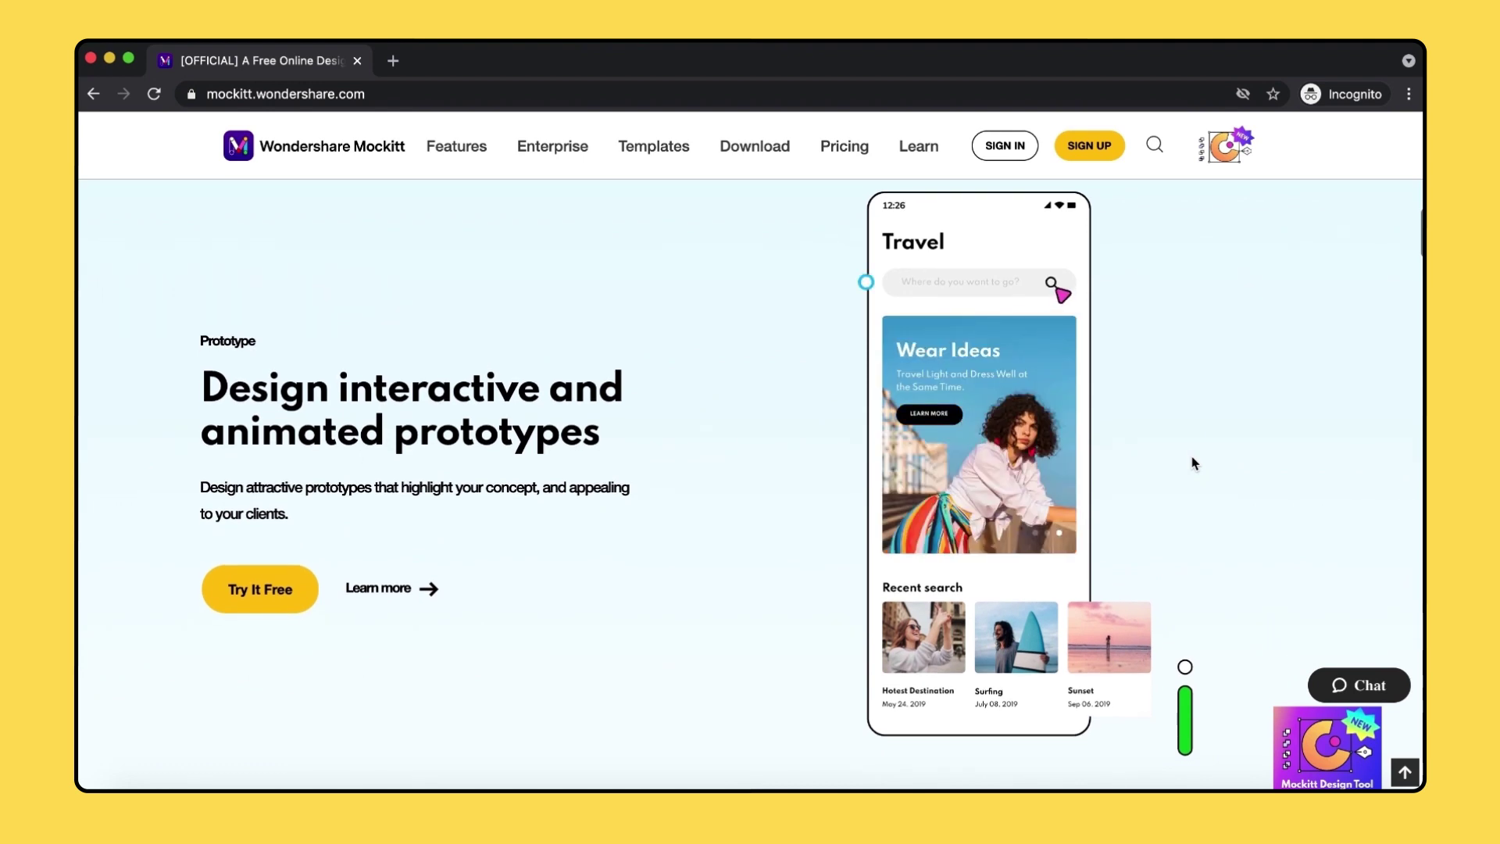
pyautogui.scroll(-12, 1194, 463)
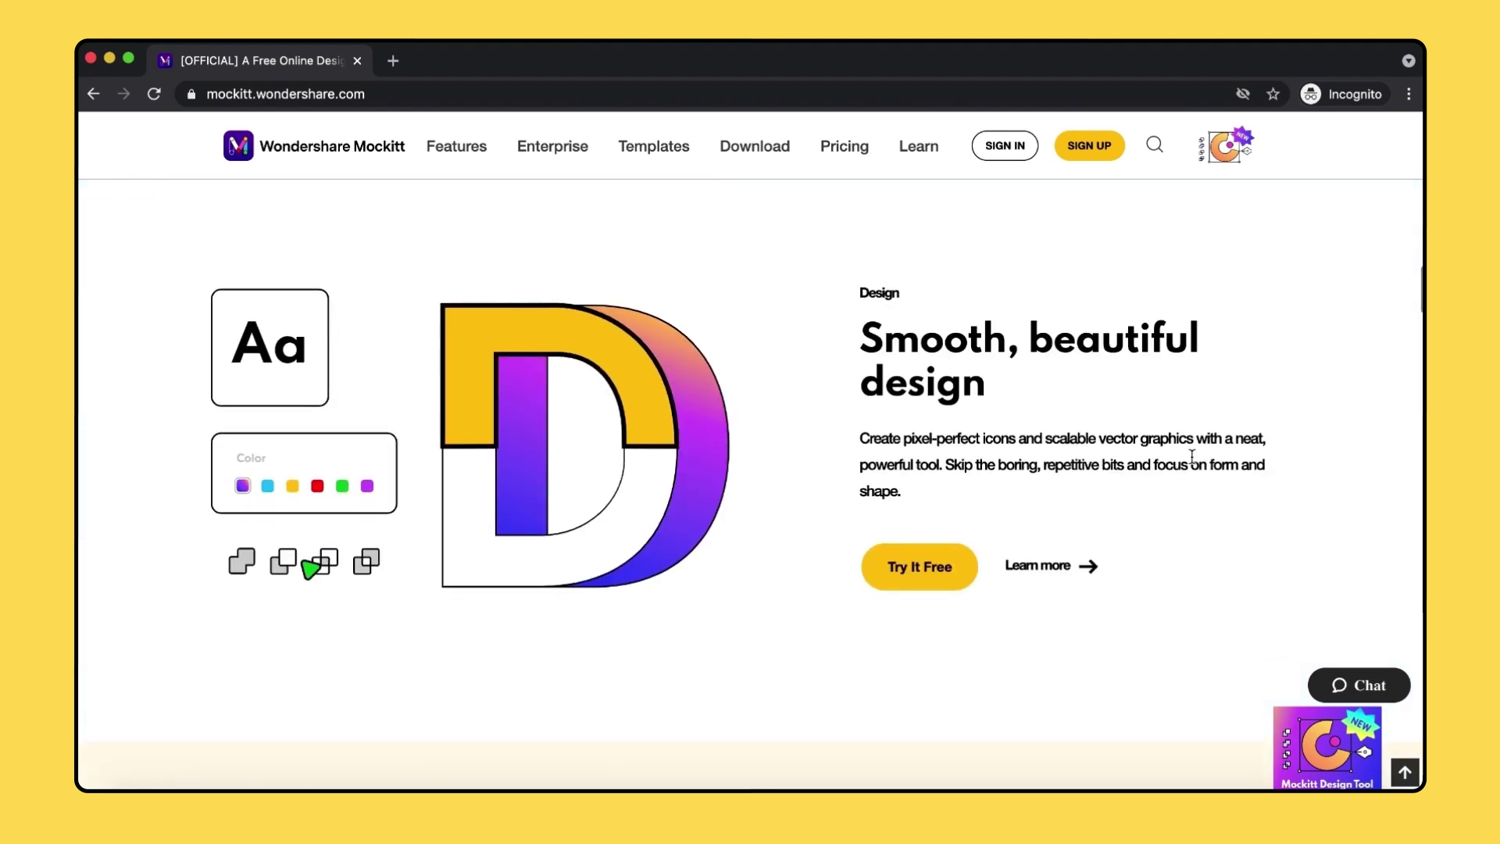
pyautogui.scroll(-6, 1193, 457)
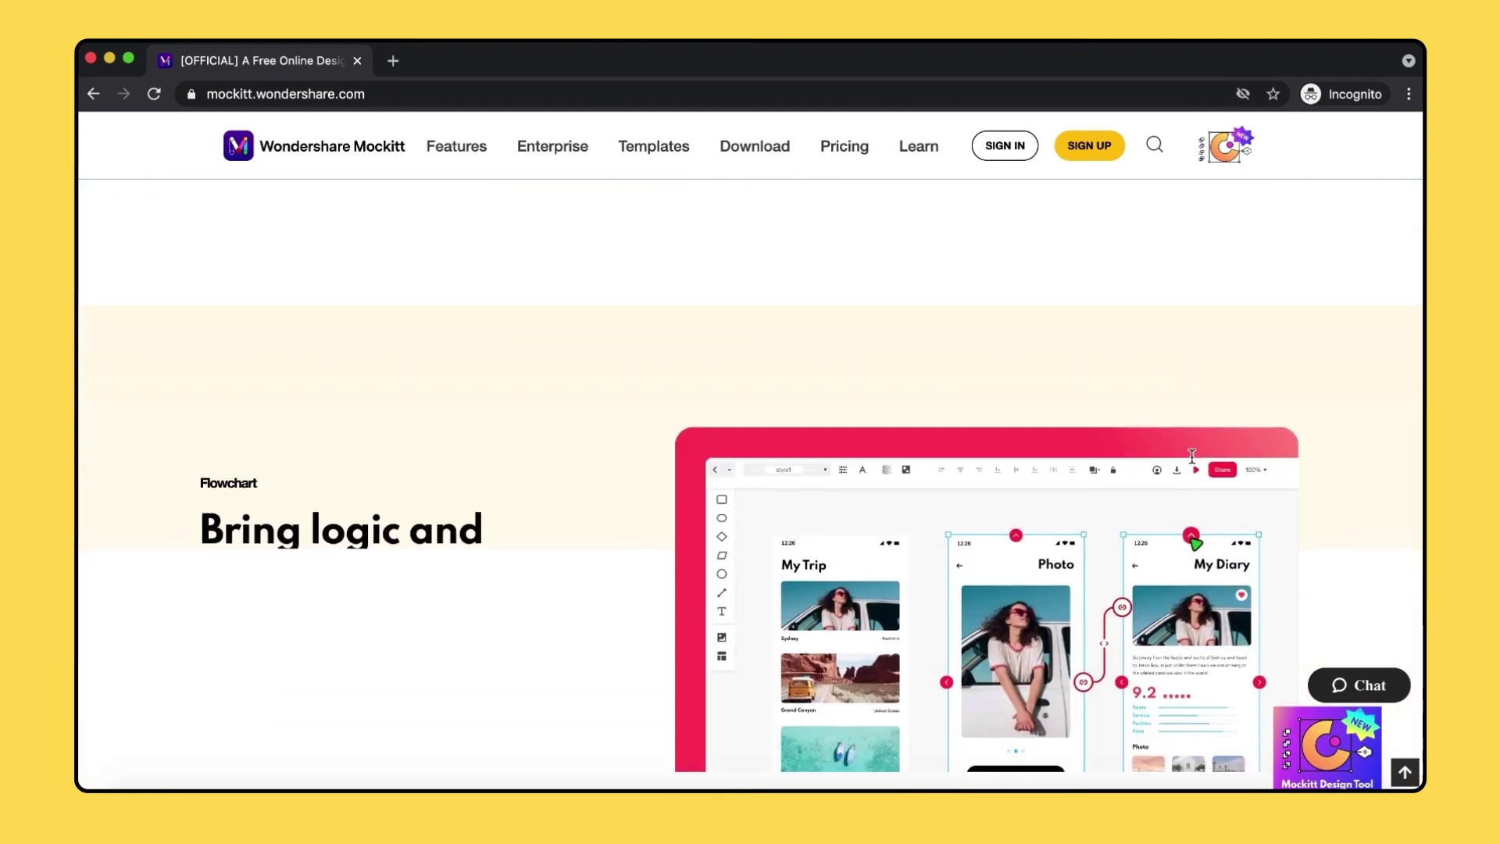
# Sign in, glance at the Create menu, then switch to the Mockitt team's My Space
pyautogui.click(1018, 147)
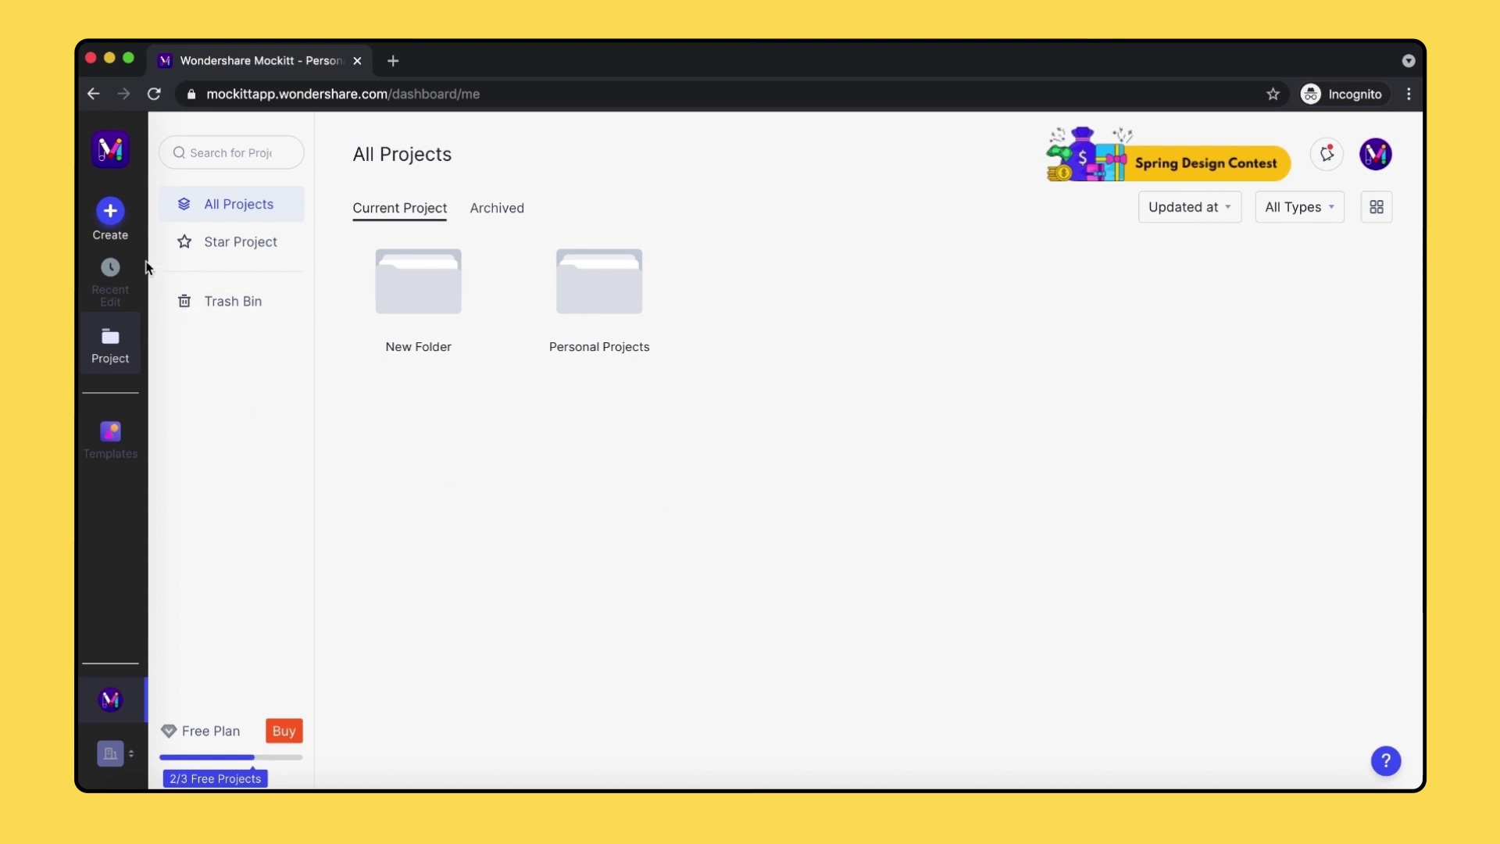
pyautogui.click(110, 211)
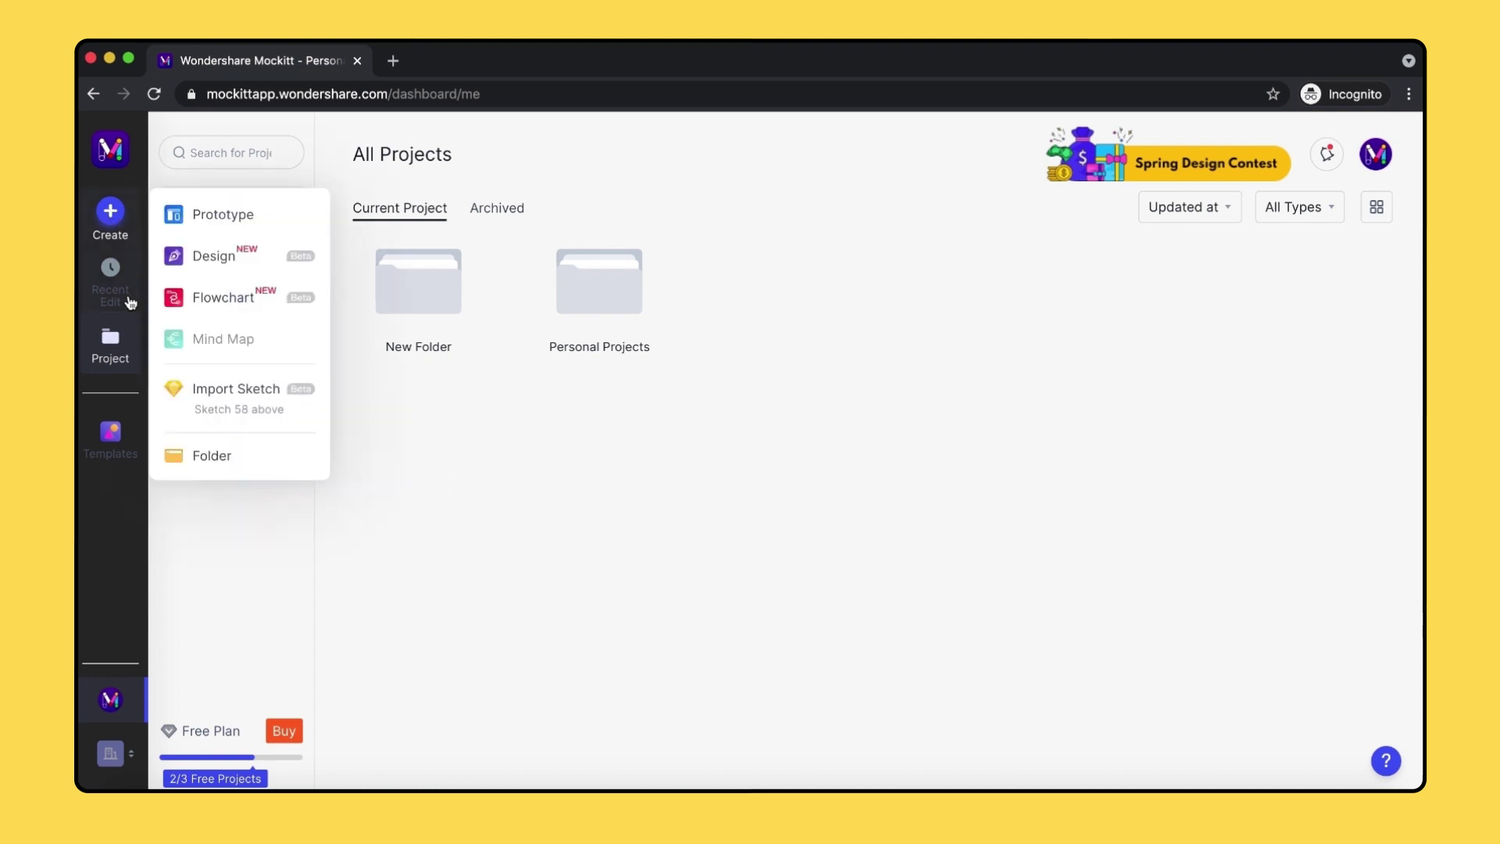
pyautogui.click(99, 500)
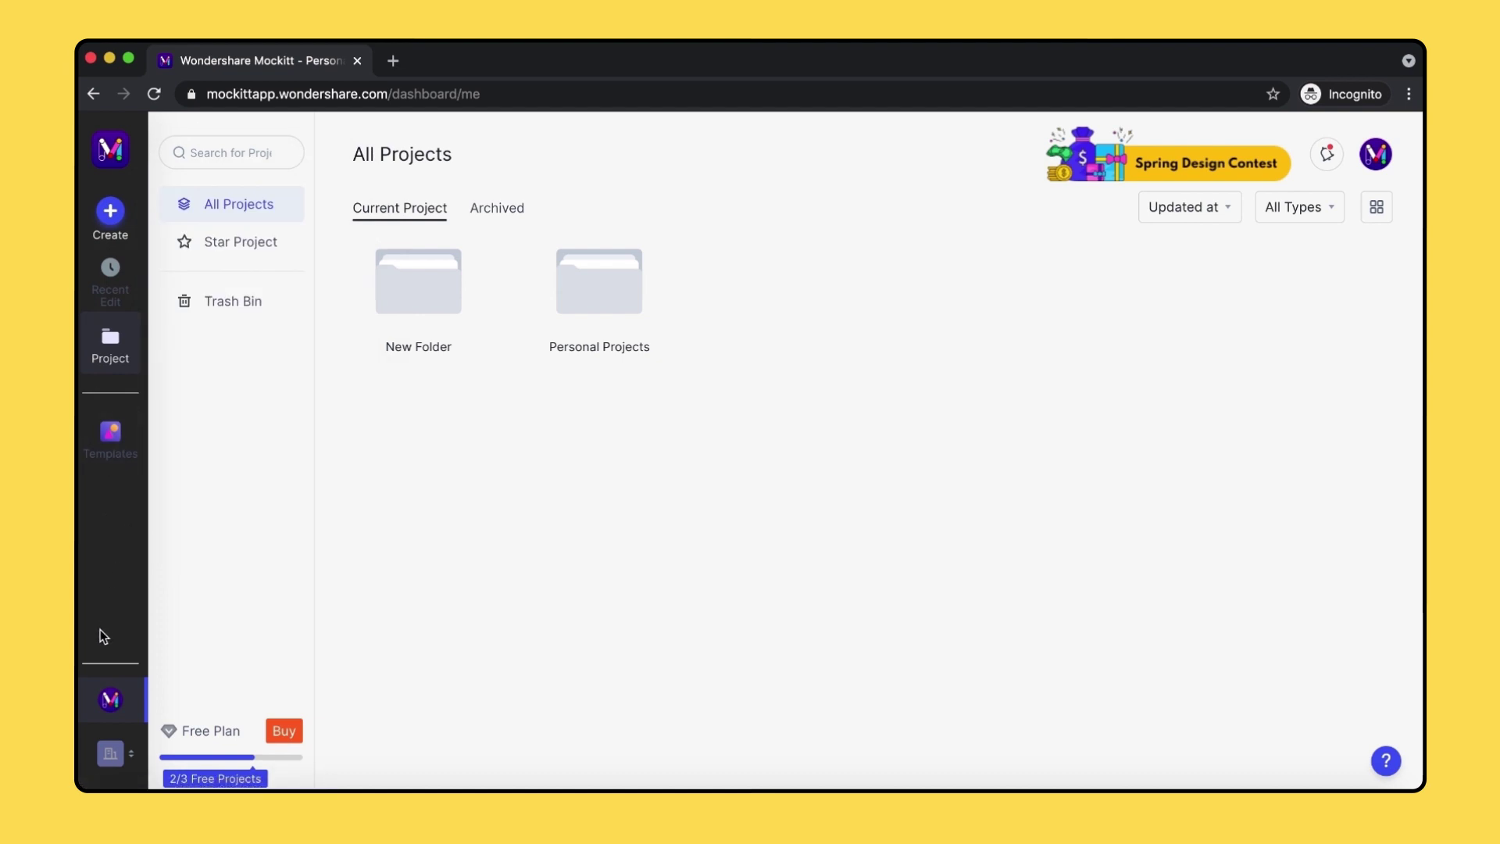
pyautogui.click(112, 755)
pyautogui.click(238, 539)
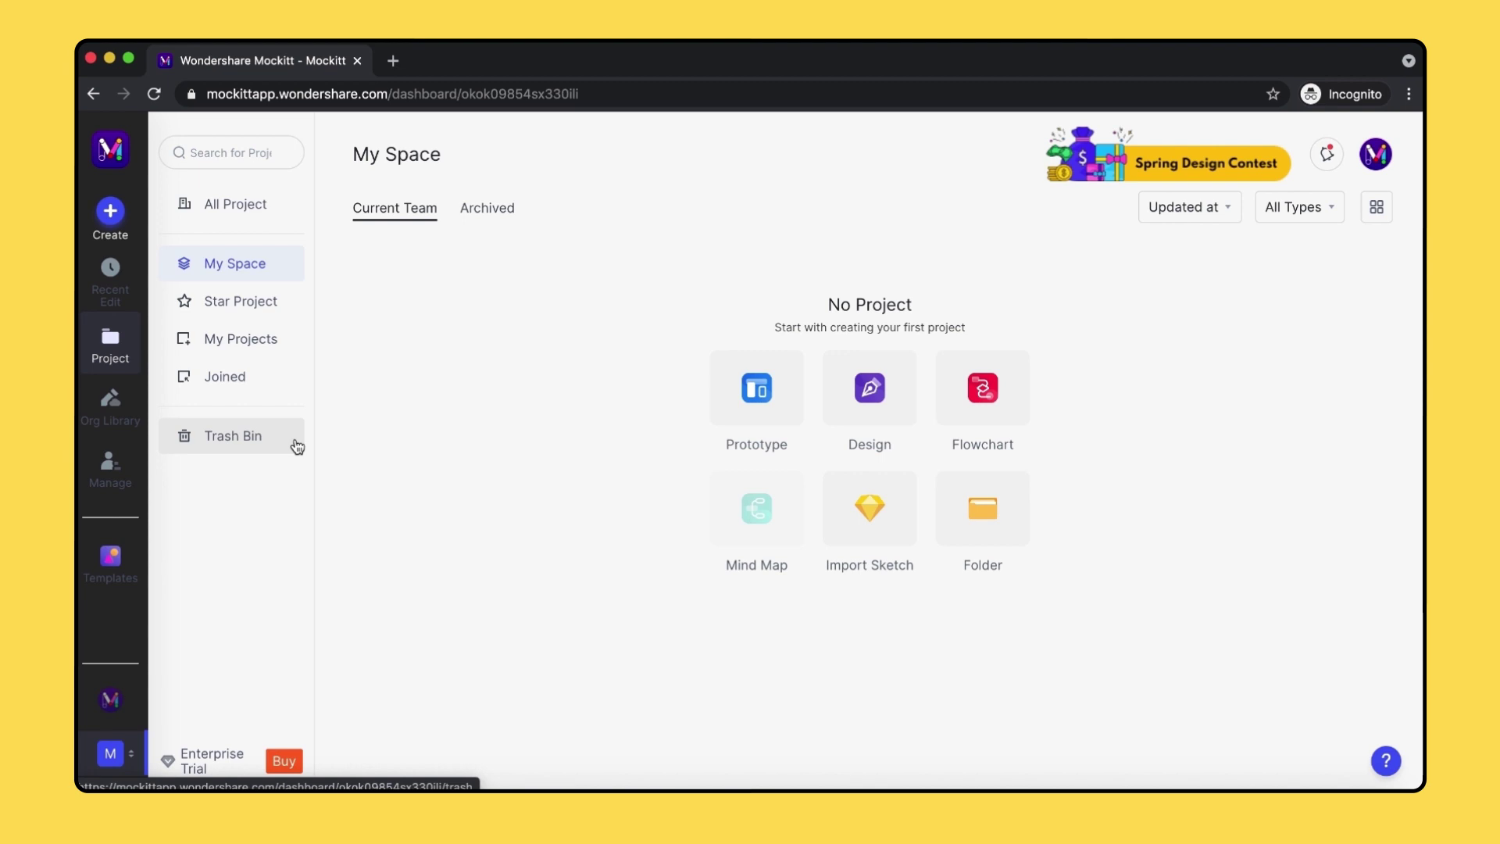
# Create a new prototype project from the featured Template - Travel
pyautogui.click(111, 216)
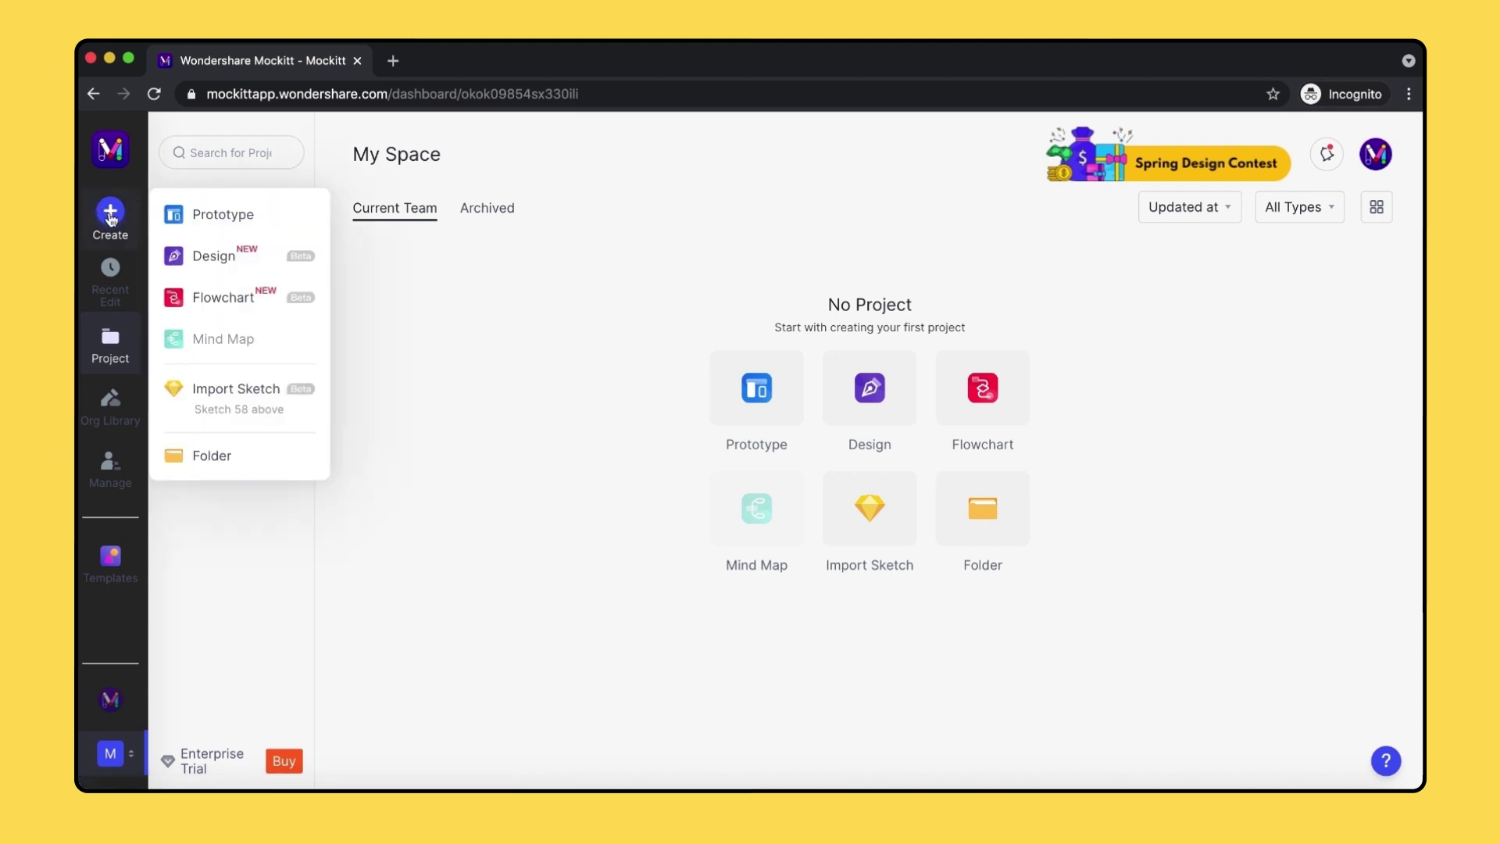
pyautogui.click(196, 216)
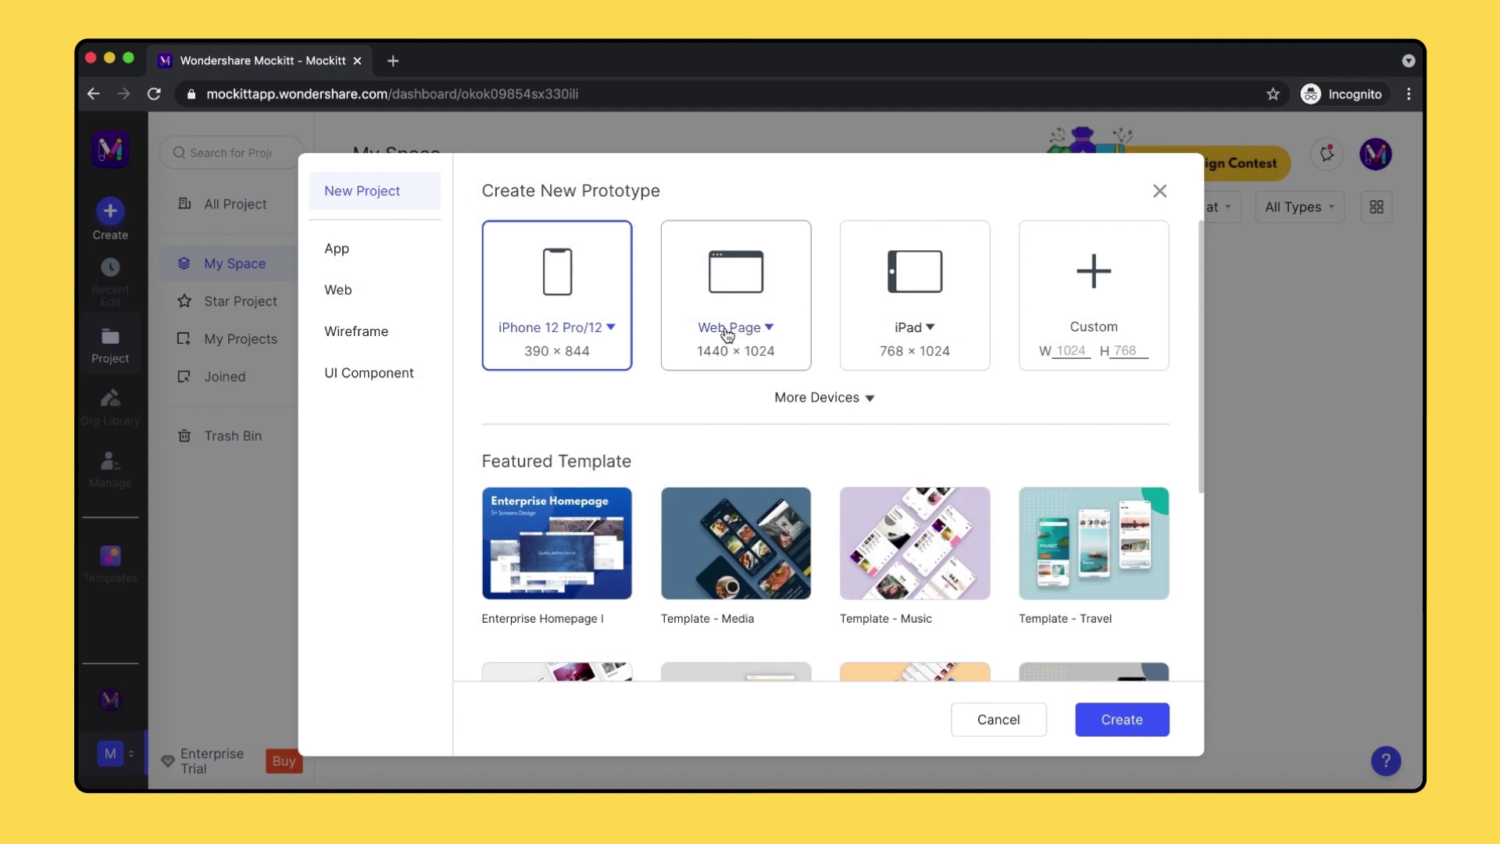
pyautogui.click(859, 399)
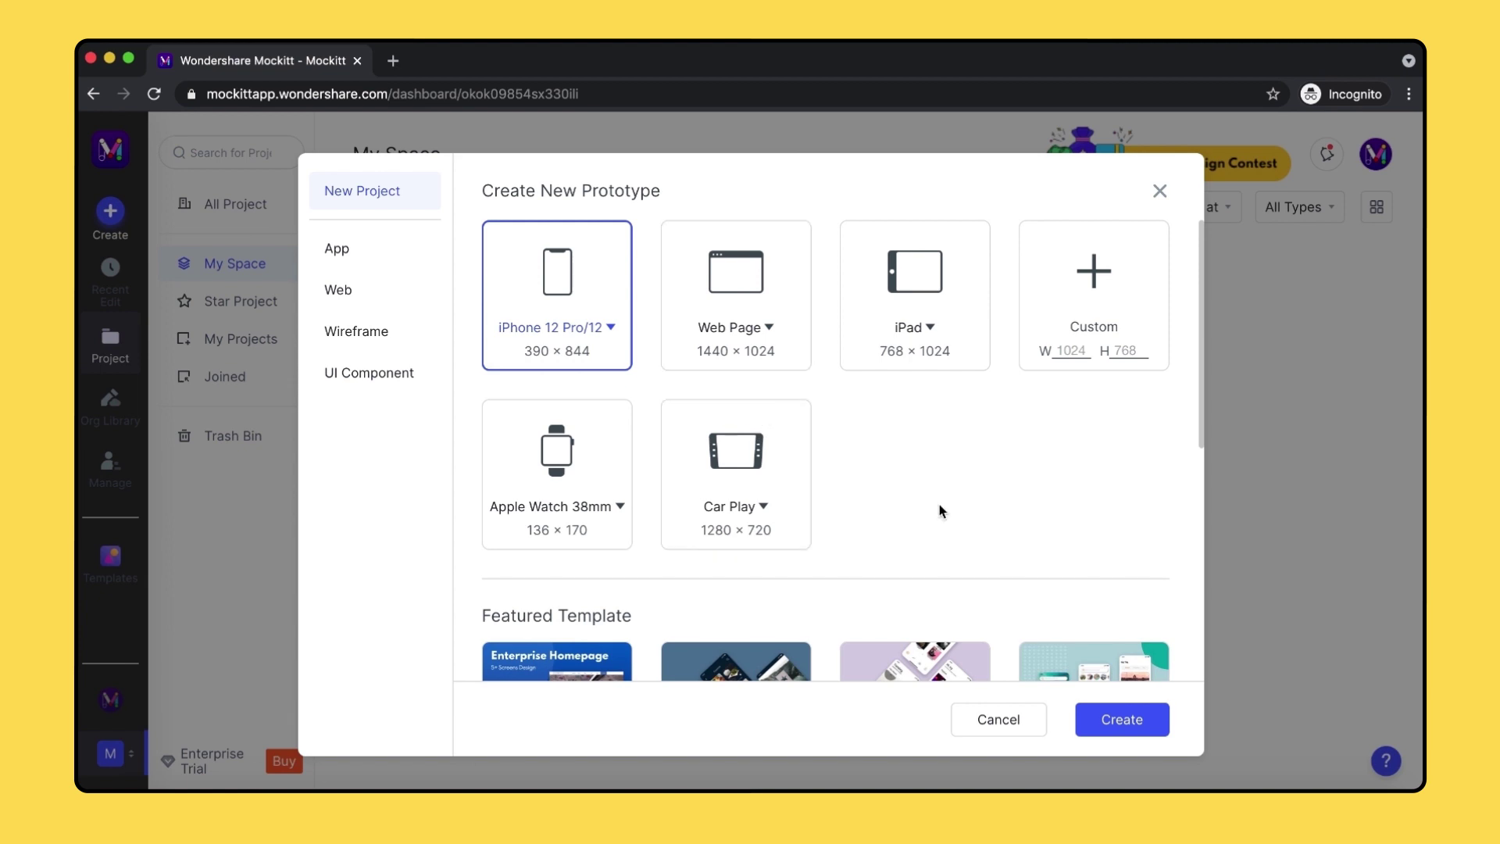
pyautogui.scroll(-2, 939, 504)
pyautogui.scroll(-5, 940, 504)
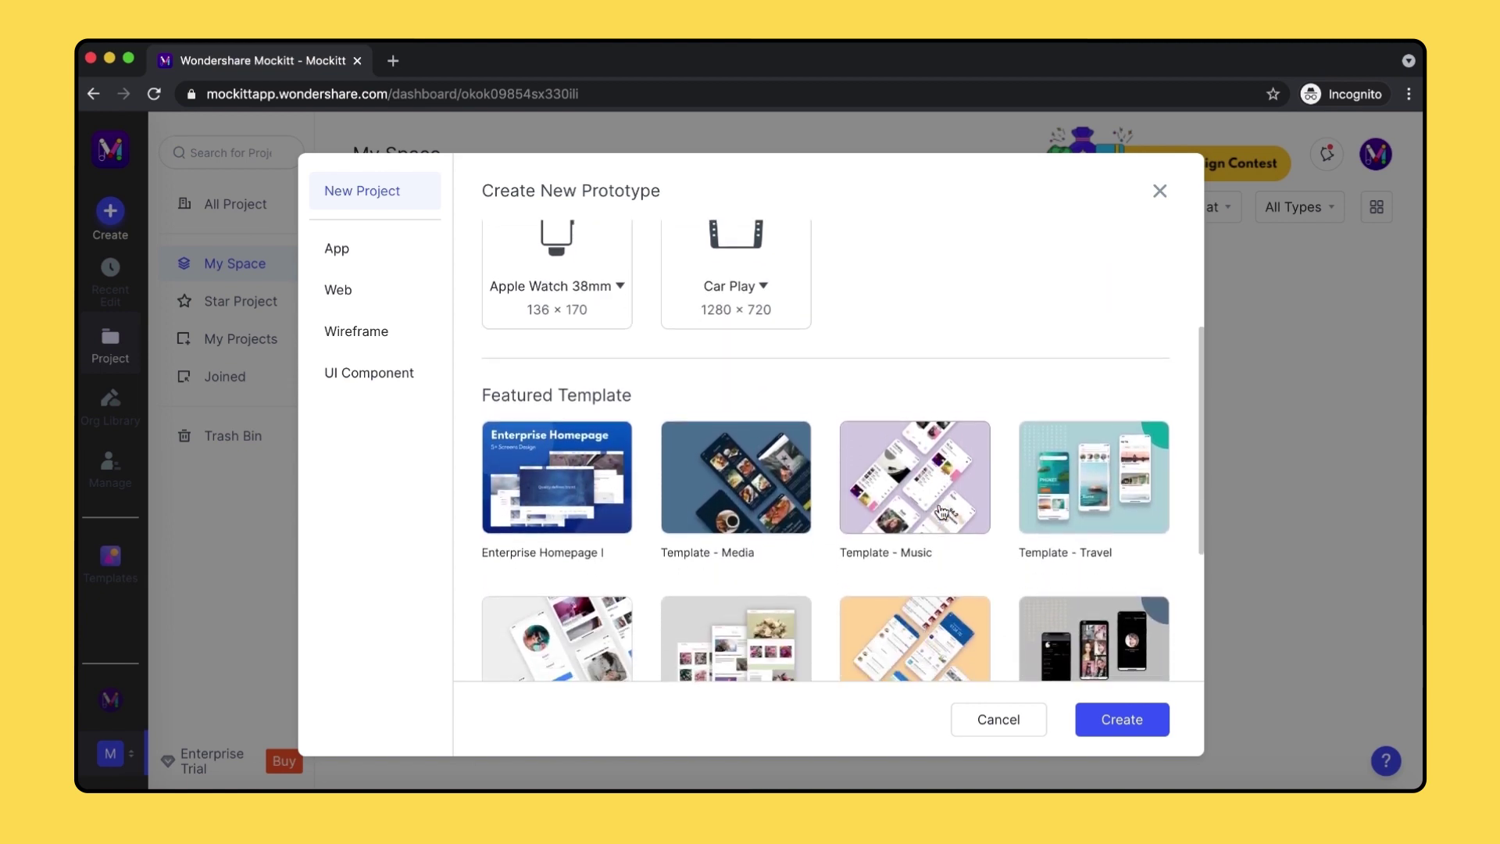
pyautogui.scroll(-4, 941, 512)
pyautogui.scroll(6, 940, 504)
pyautogui.scroll(2, 940, 504)
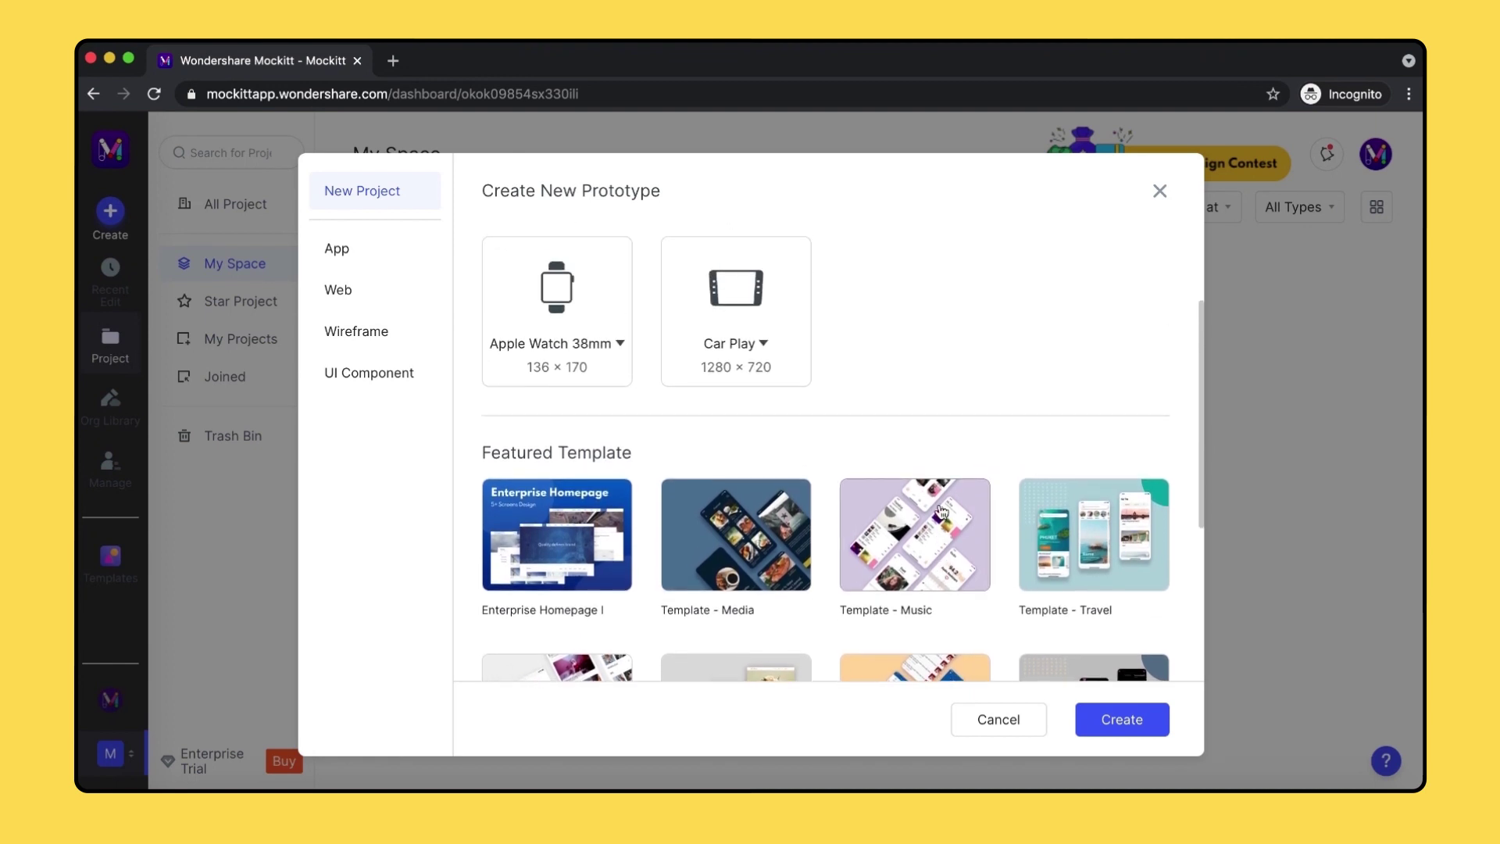
pyautogui.click(1085, 525)
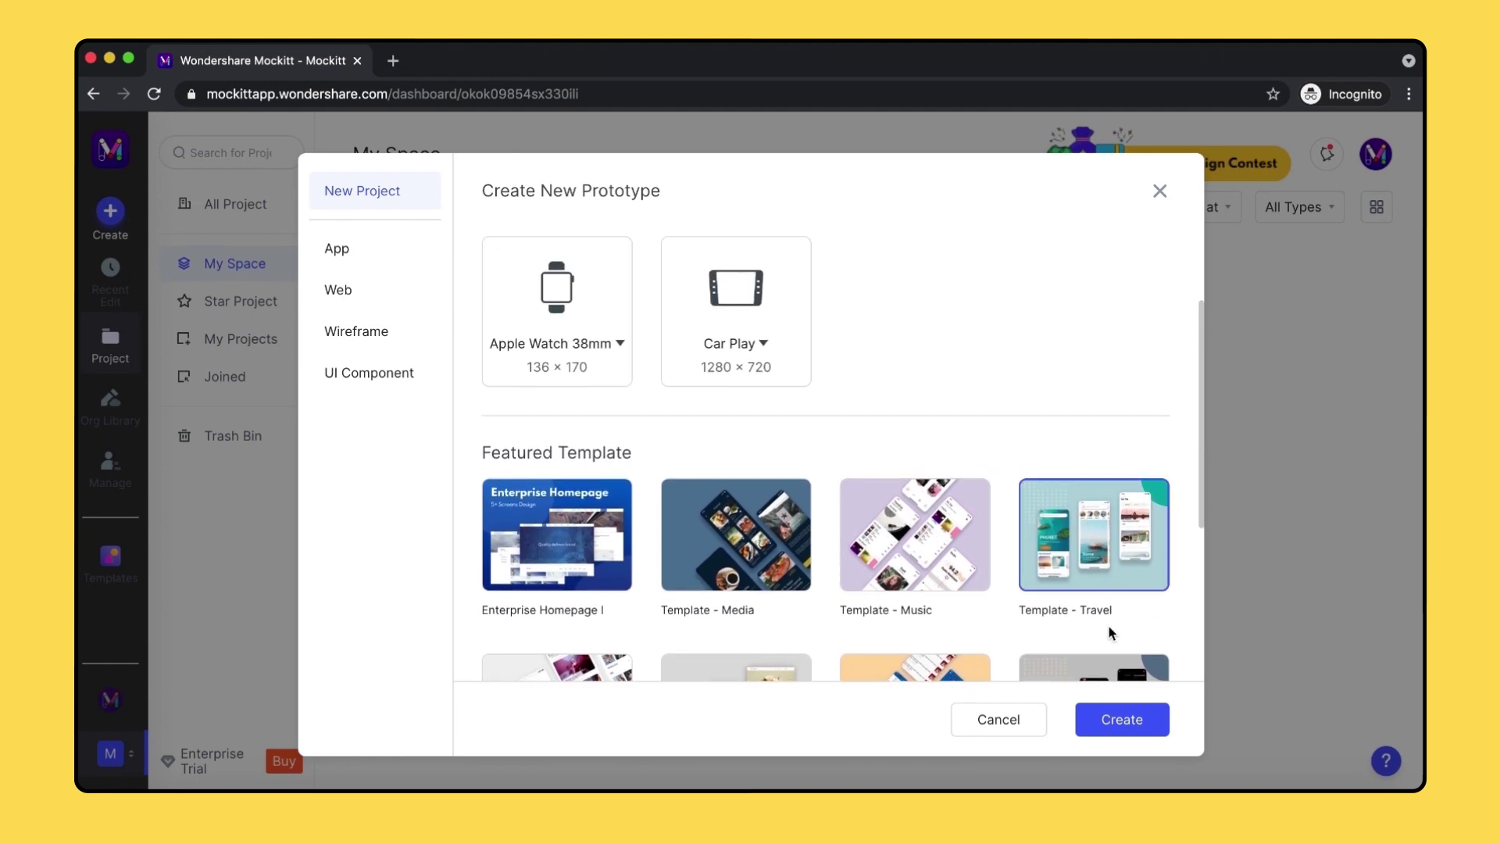
pyautogui.click(1117, 720)
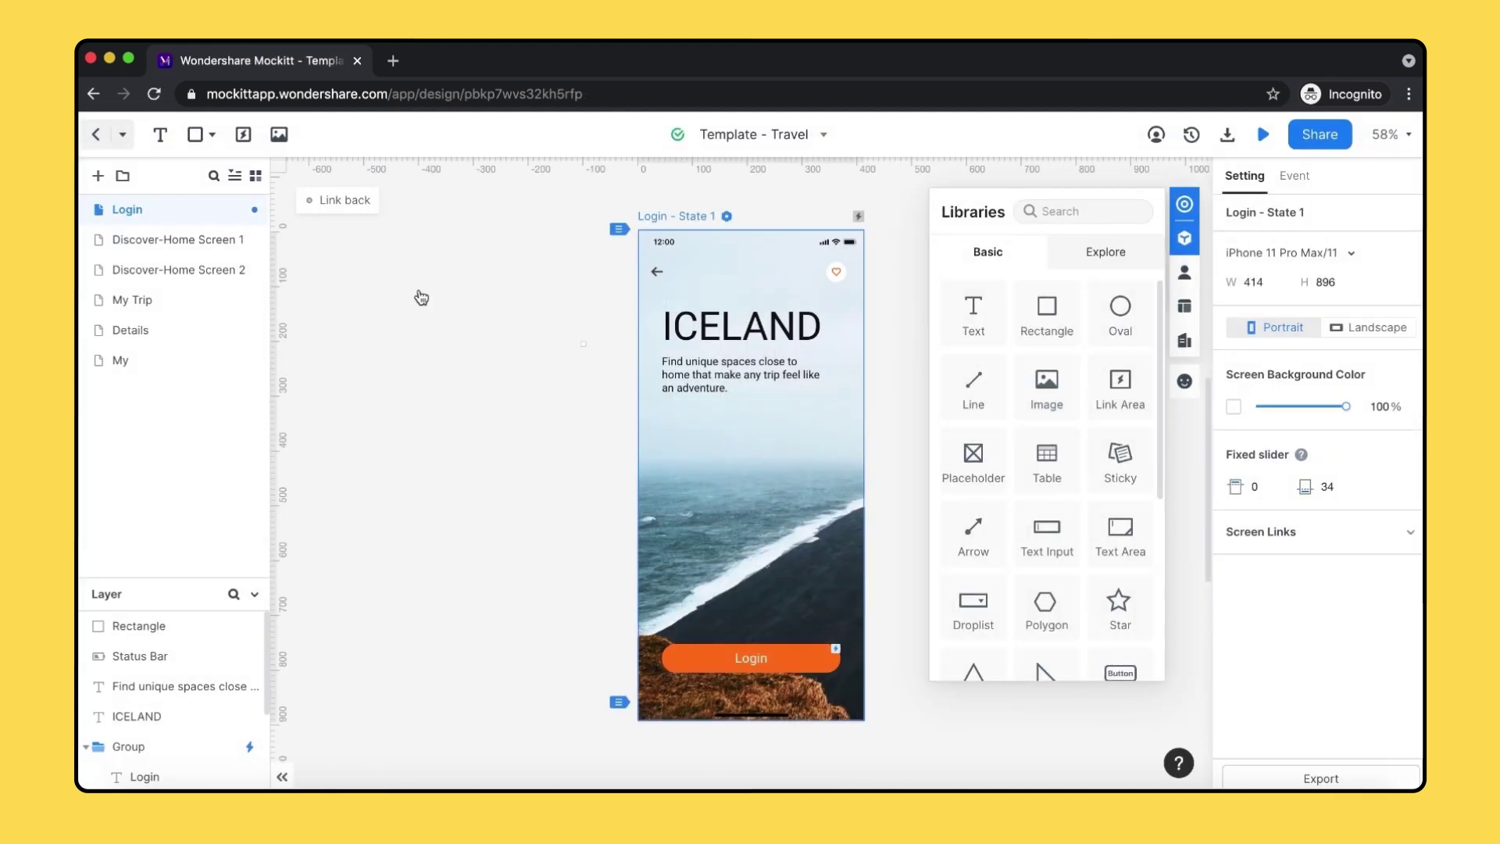
# Look over the shape tools and the Member, Version and Export panels, then launch Preview
pyautogui.click(213, 137)
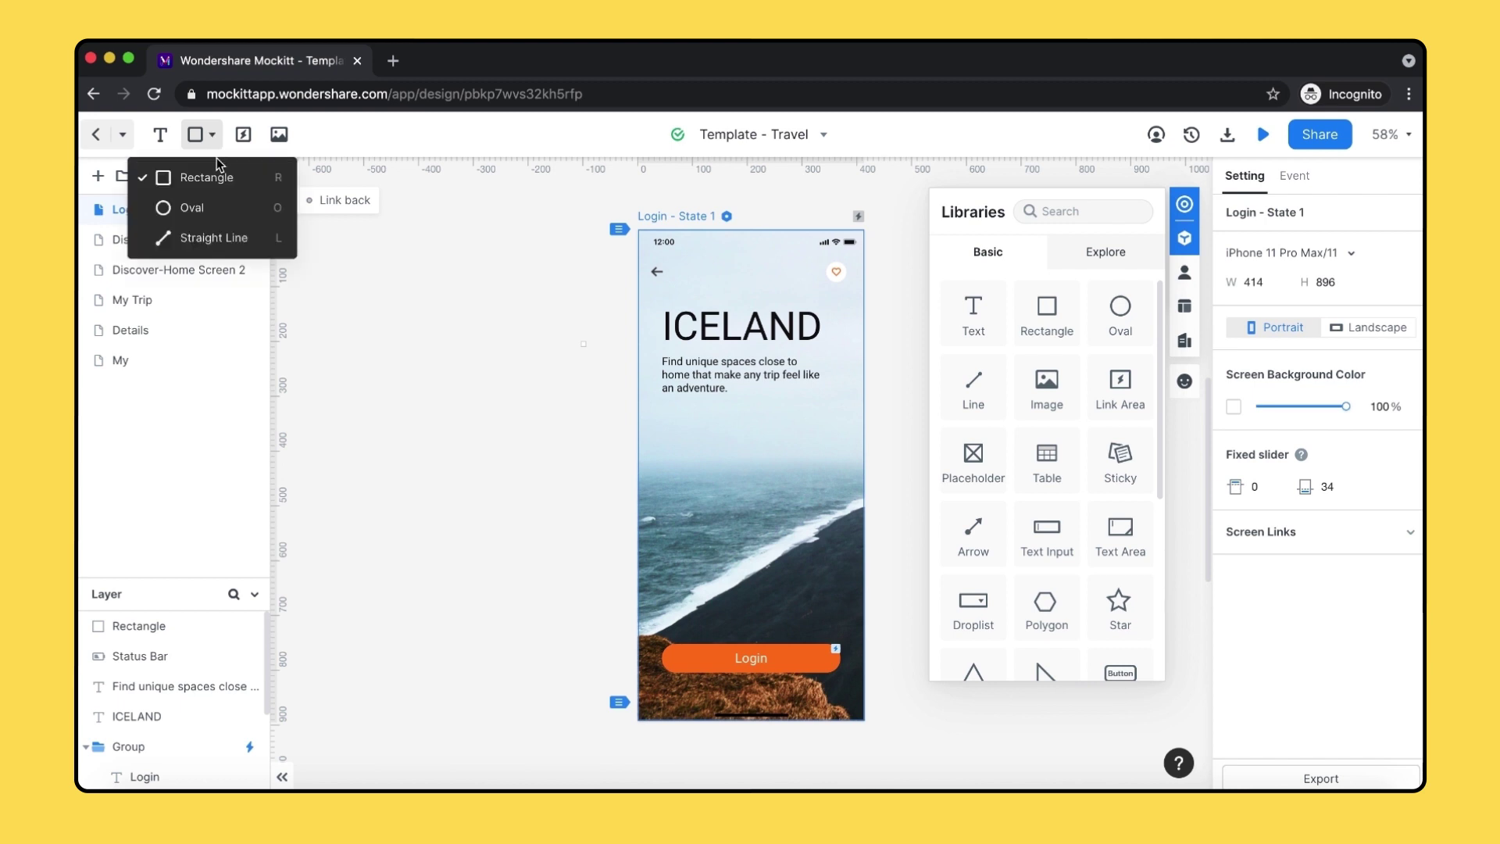
pyautogui.click(334, 239)
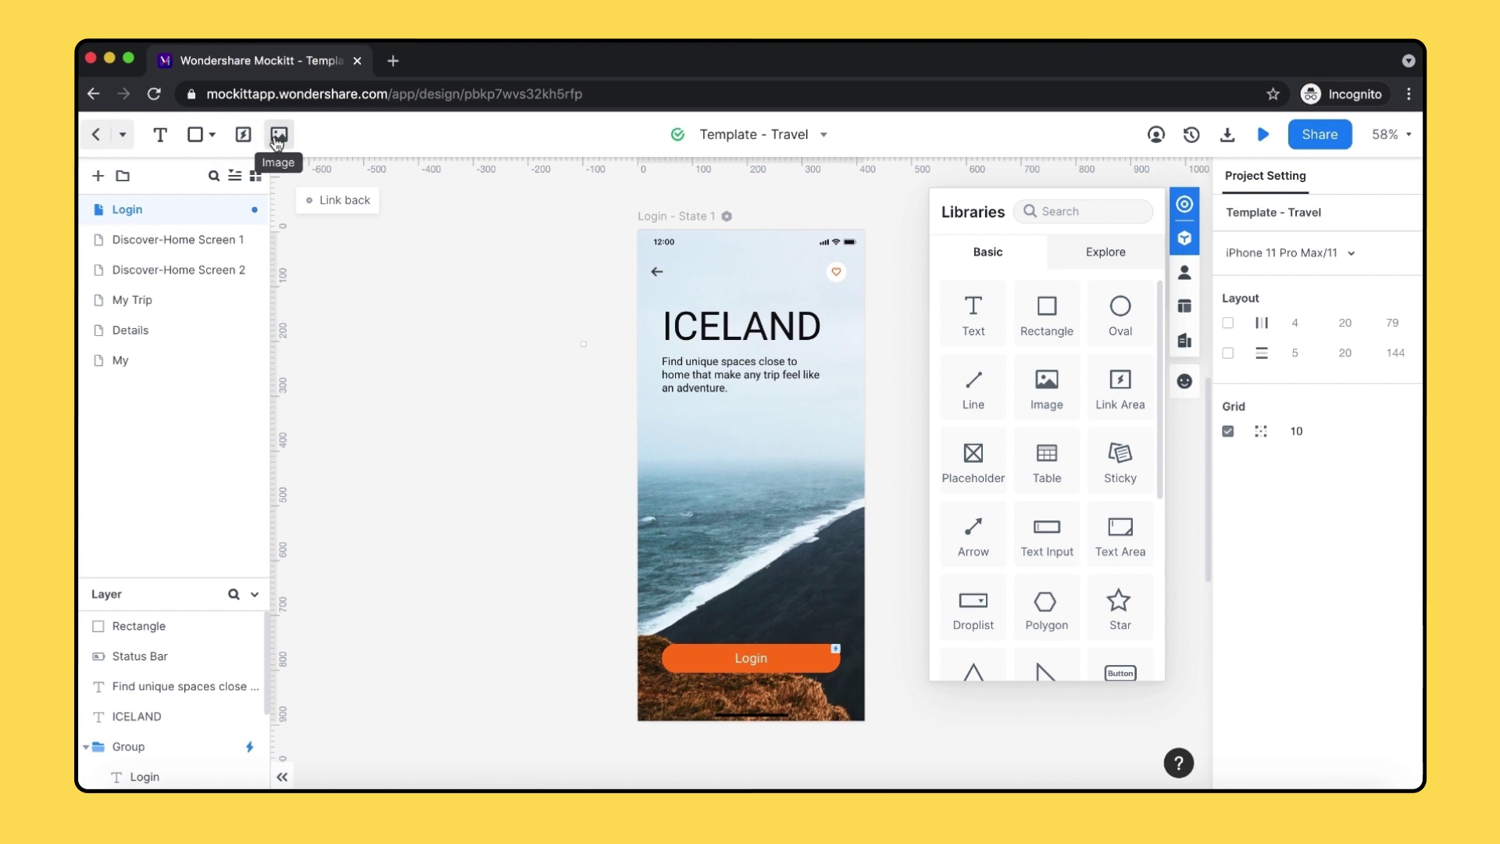
pyautogui.click(1150, 138)
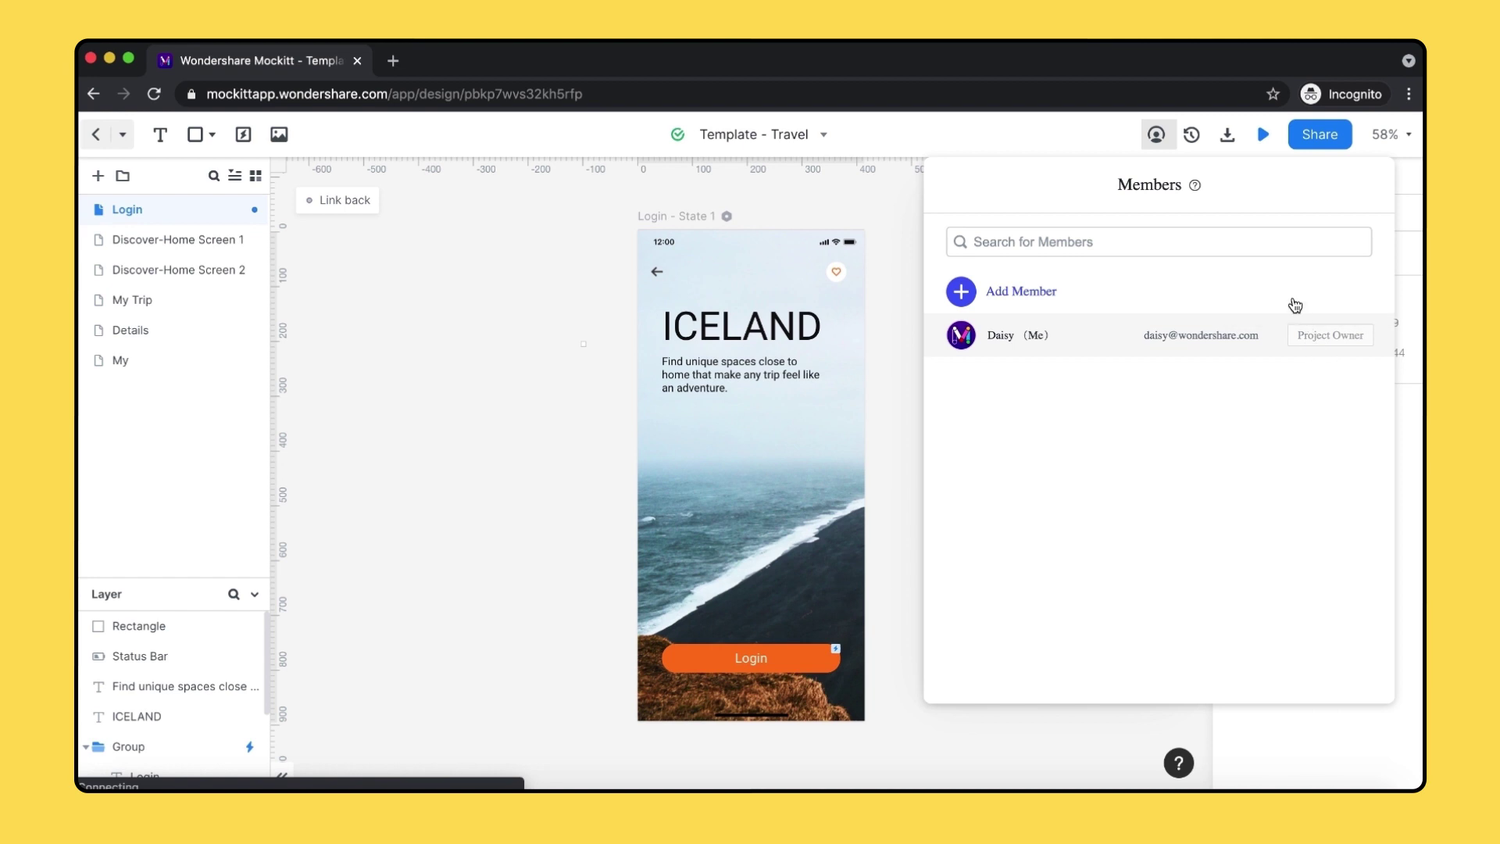
pyautogui.click(1191, 136)
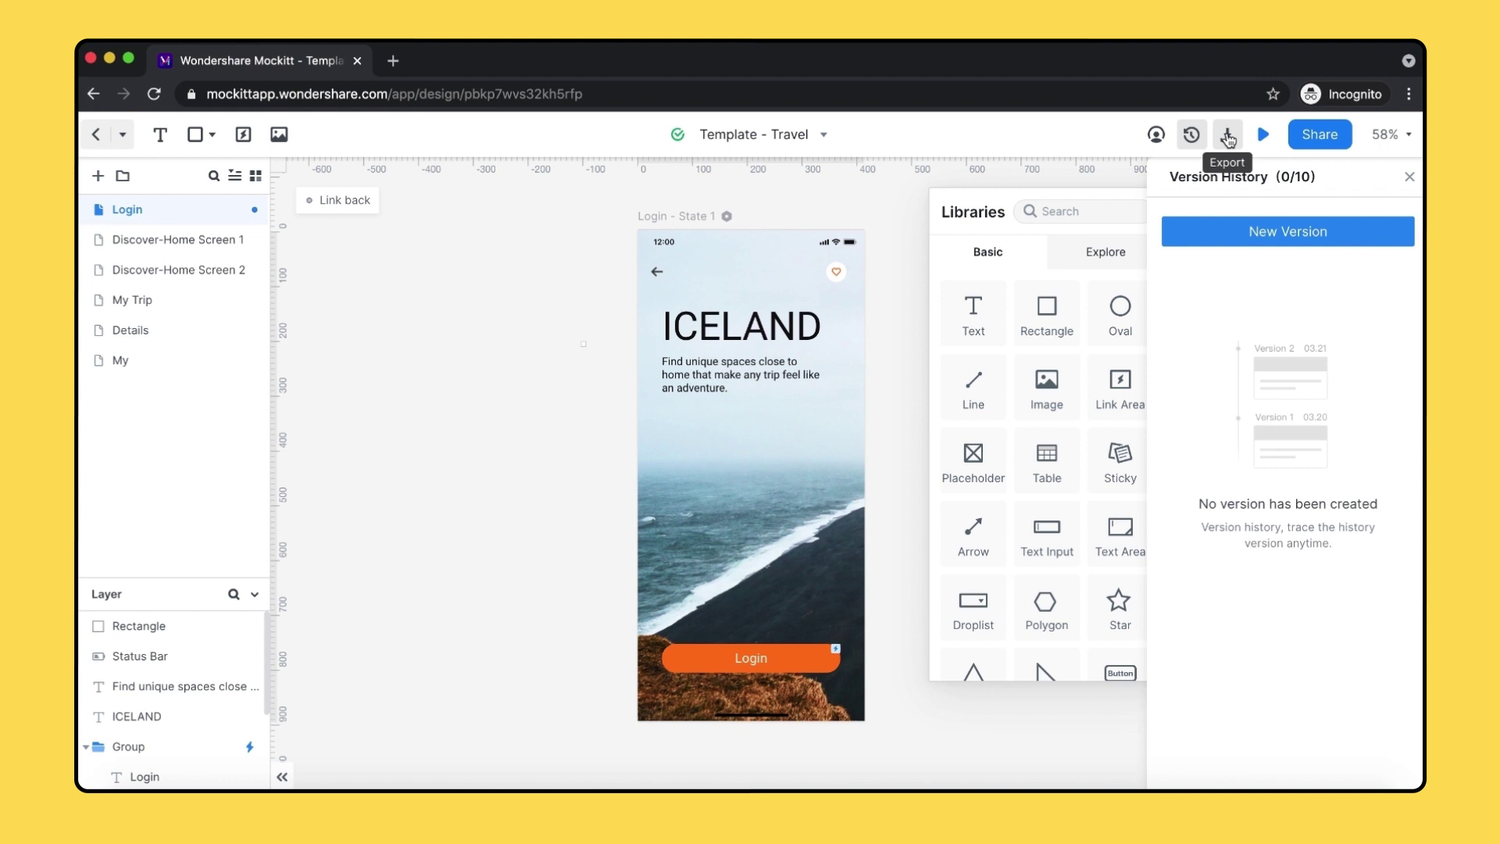
pyautogui.click(1229, 136)
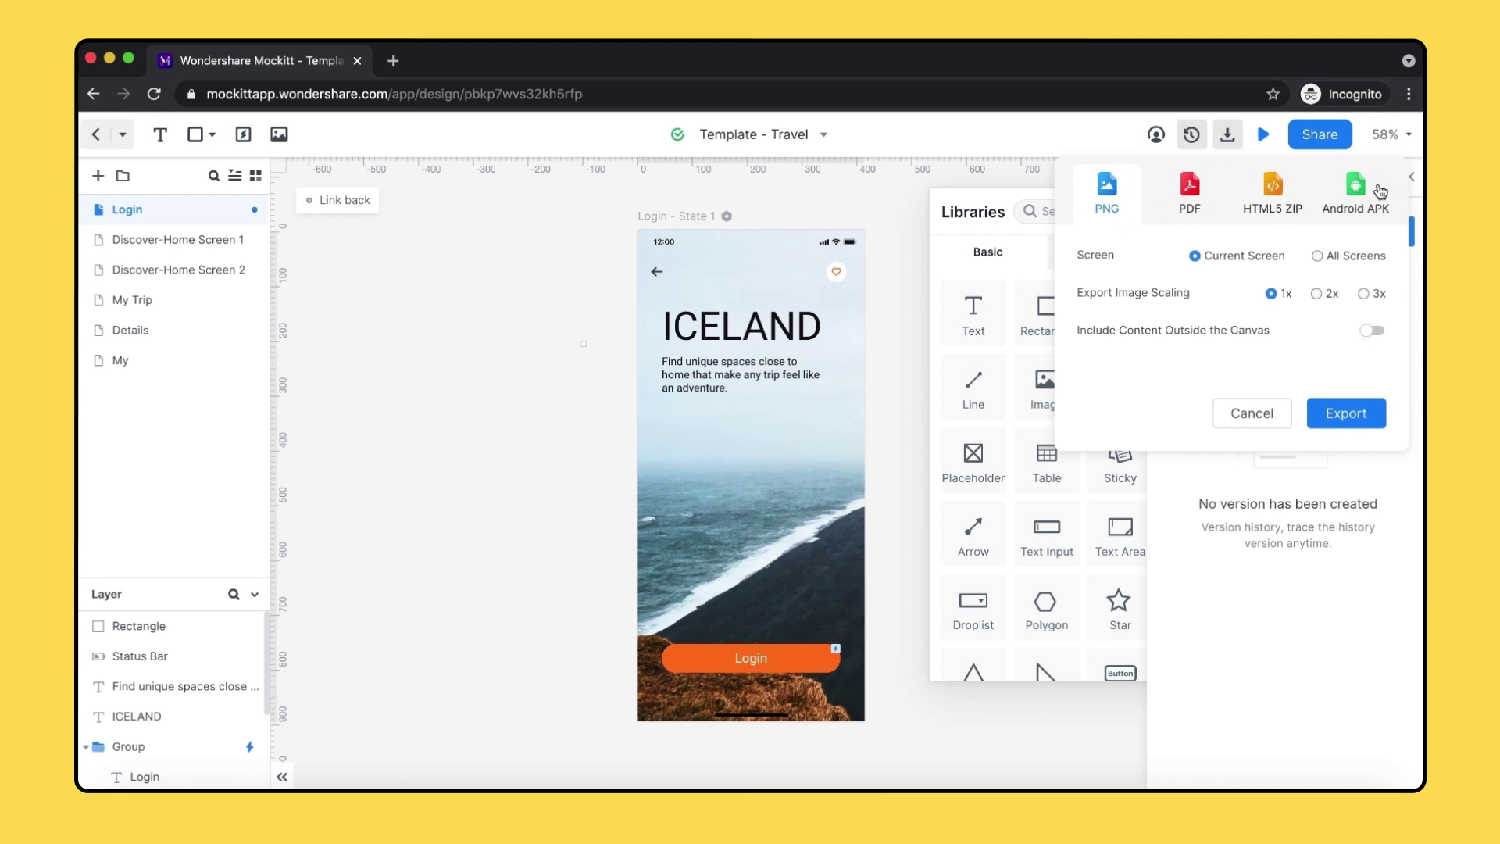
pyautogui.click(1261, 137)
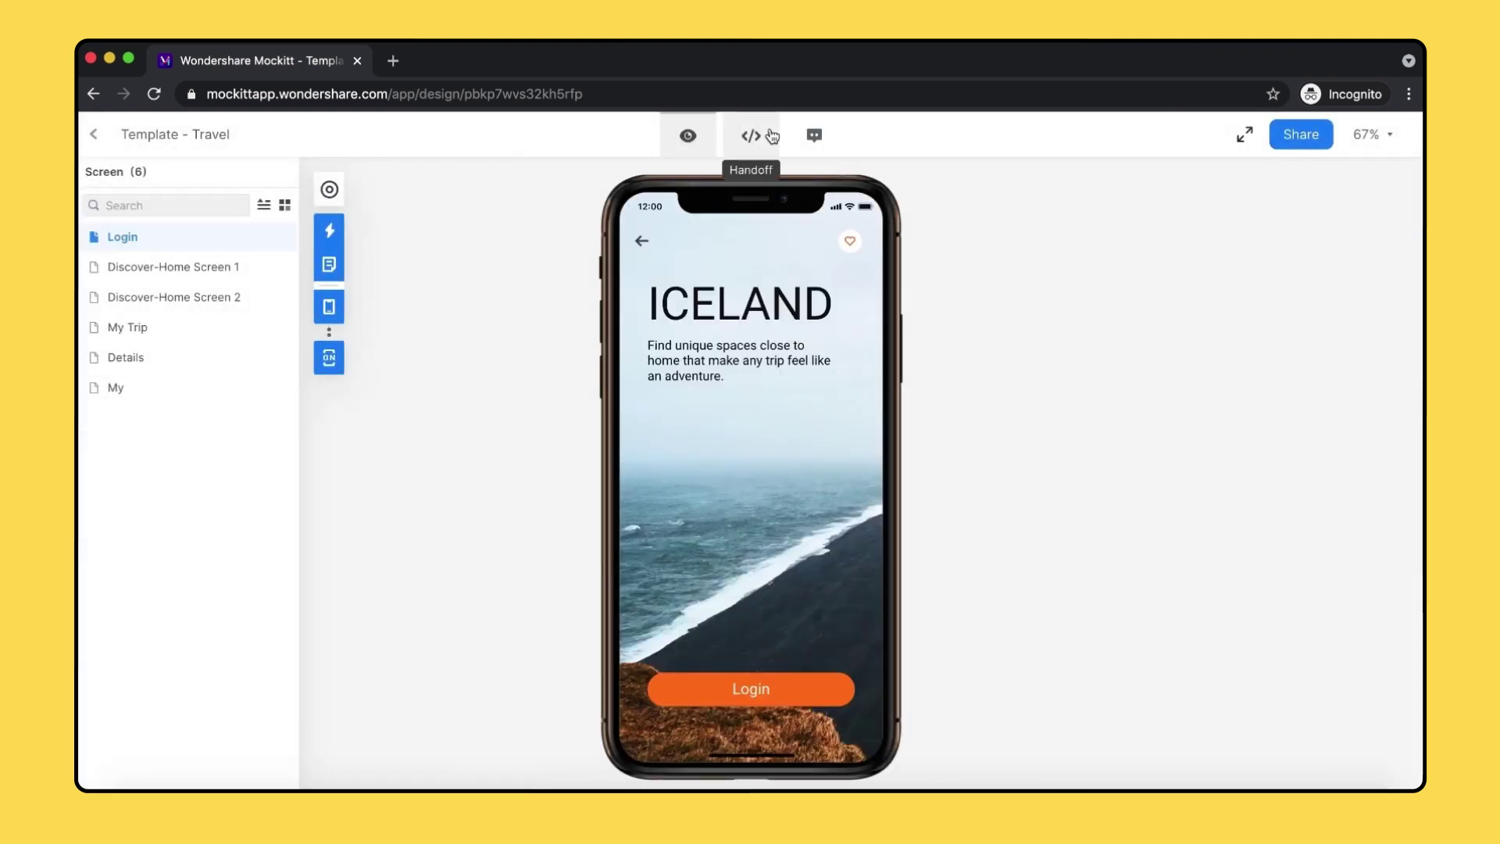
# Inspect ICELAND's handoff specs, post the comment "It's done!", and return to the editor
pyautogui.click(751, 135)
pyautogui.click(789, 322)
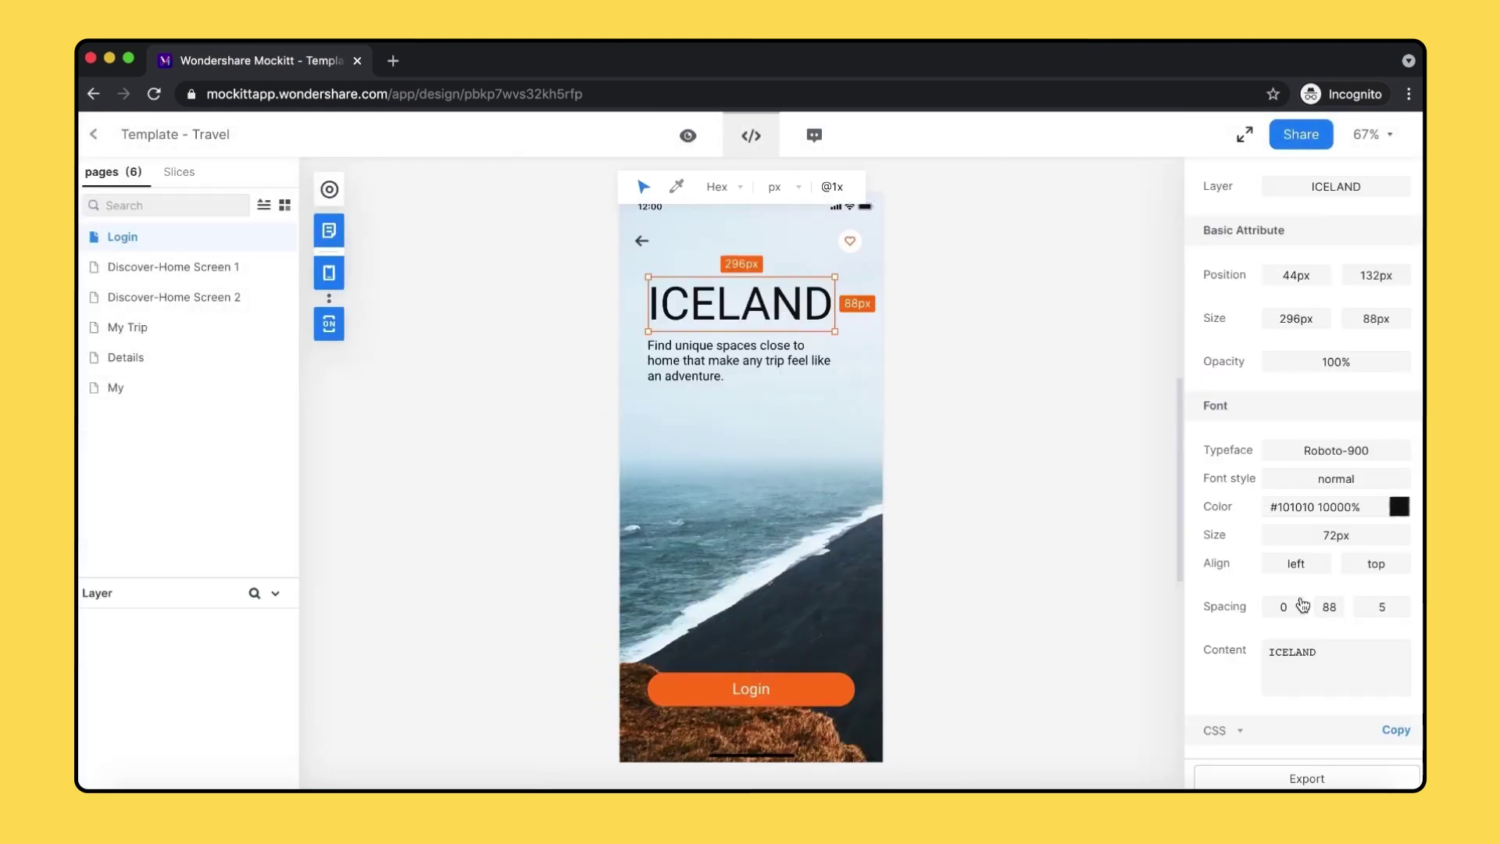
pyautogui.click(815, 143)
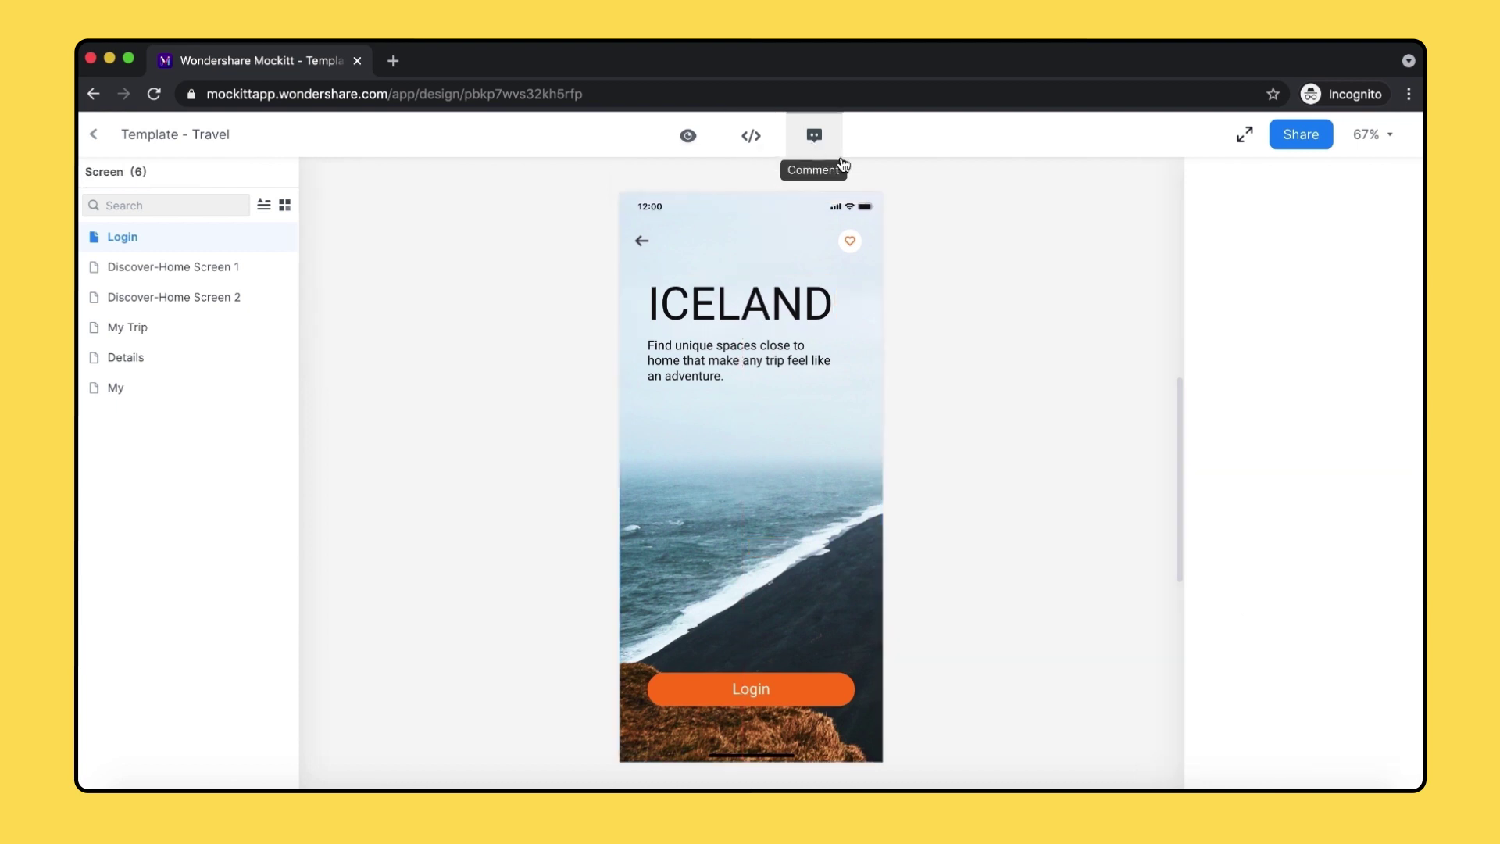
pyautogui.click(1258, 773)
pyautogui.write("It's done!")
pyautogui.press('Return')
pyautogui.click(92, 134)
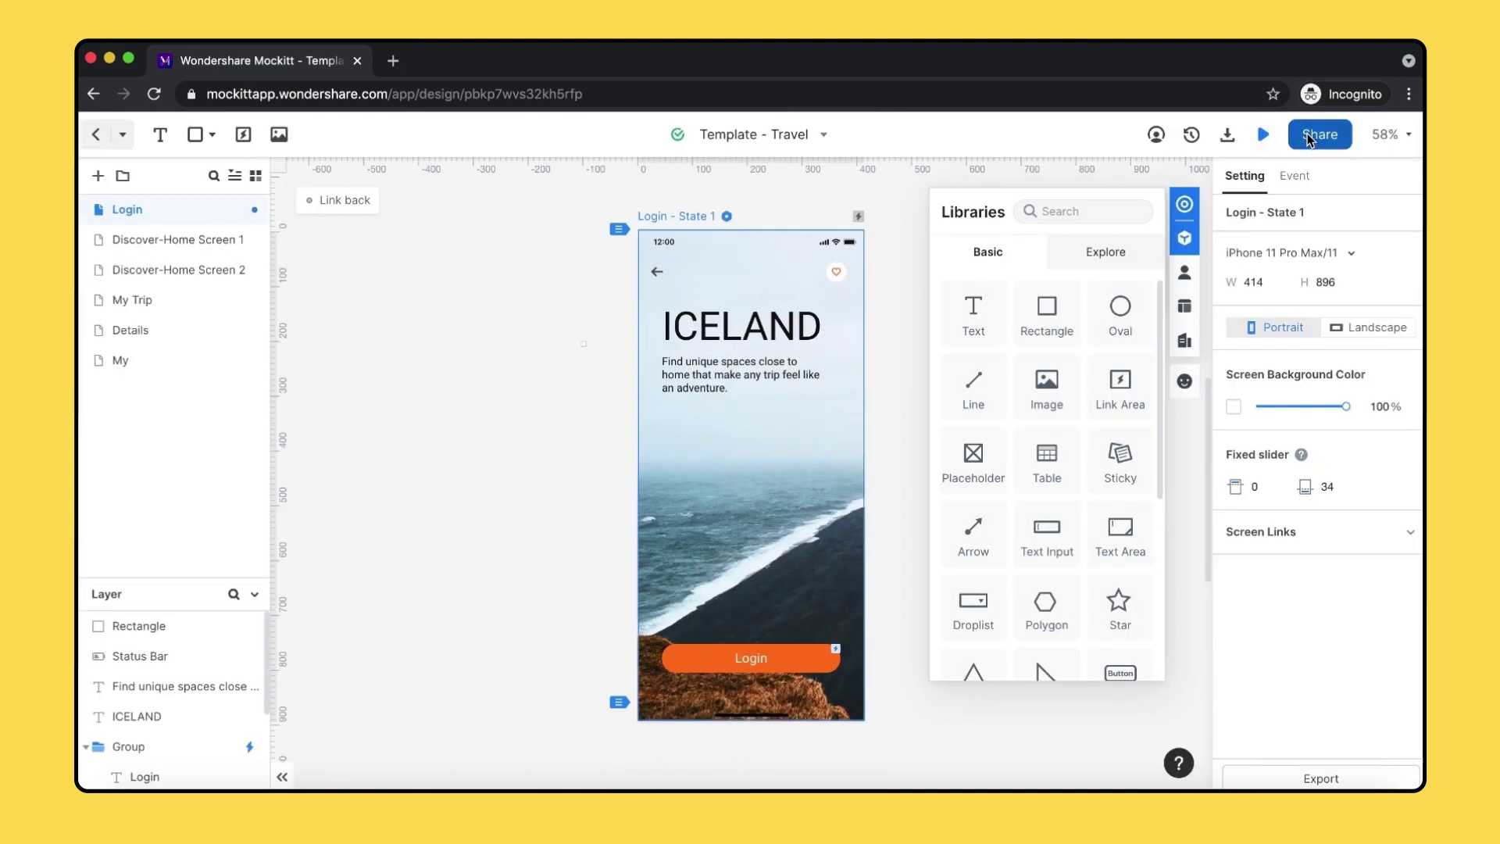
# Copy the share link, toggle Share All Screens off and back on, and close sharing
pyautogui.click(1319, 134)
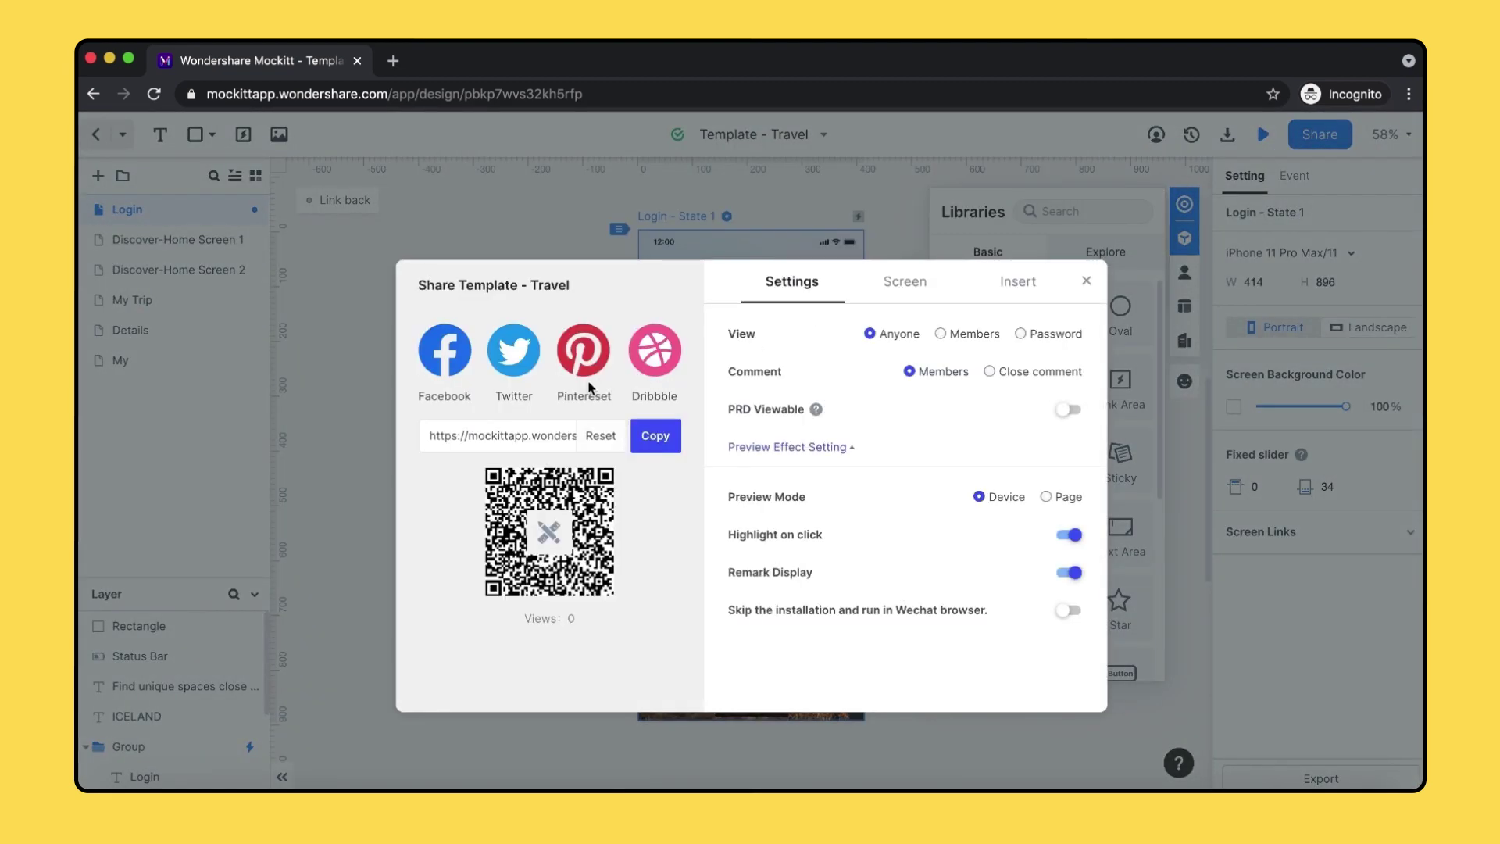
pyautogui.click(644, 437)
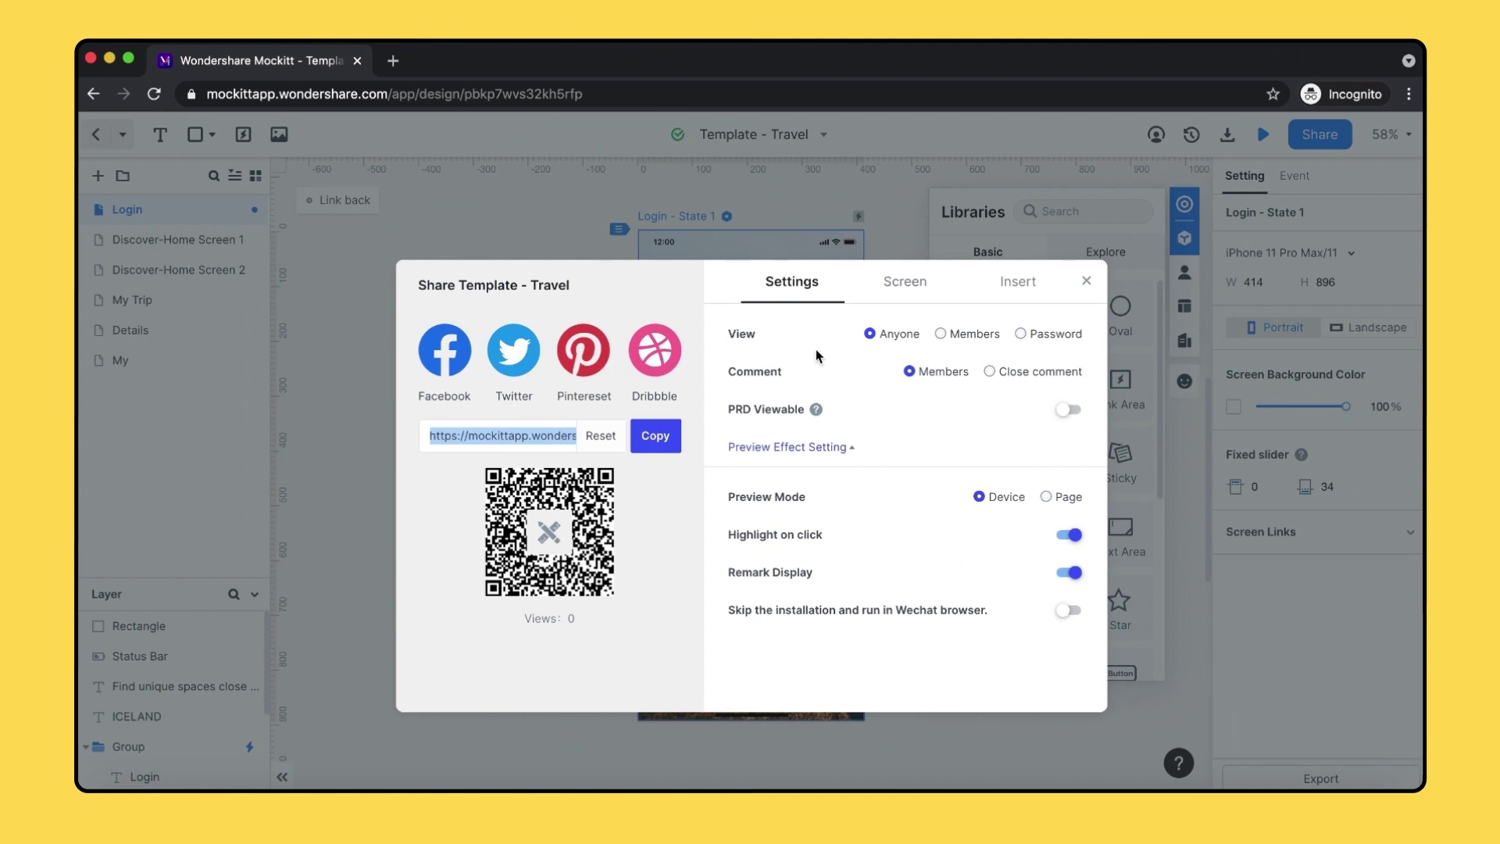
pyautogui.click(907, 295)
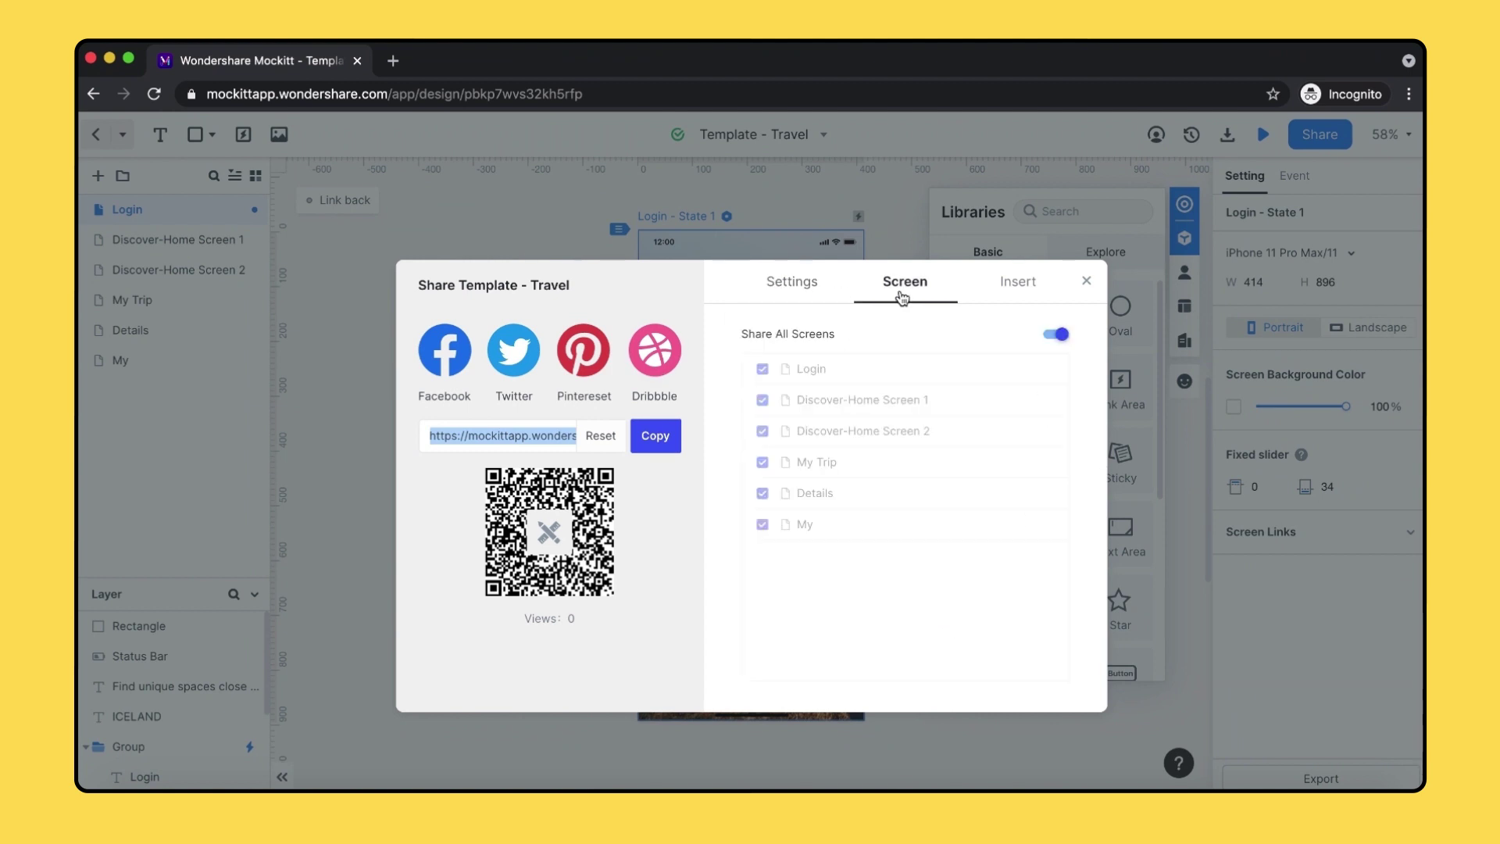
pyautogui.click(1060, 336)
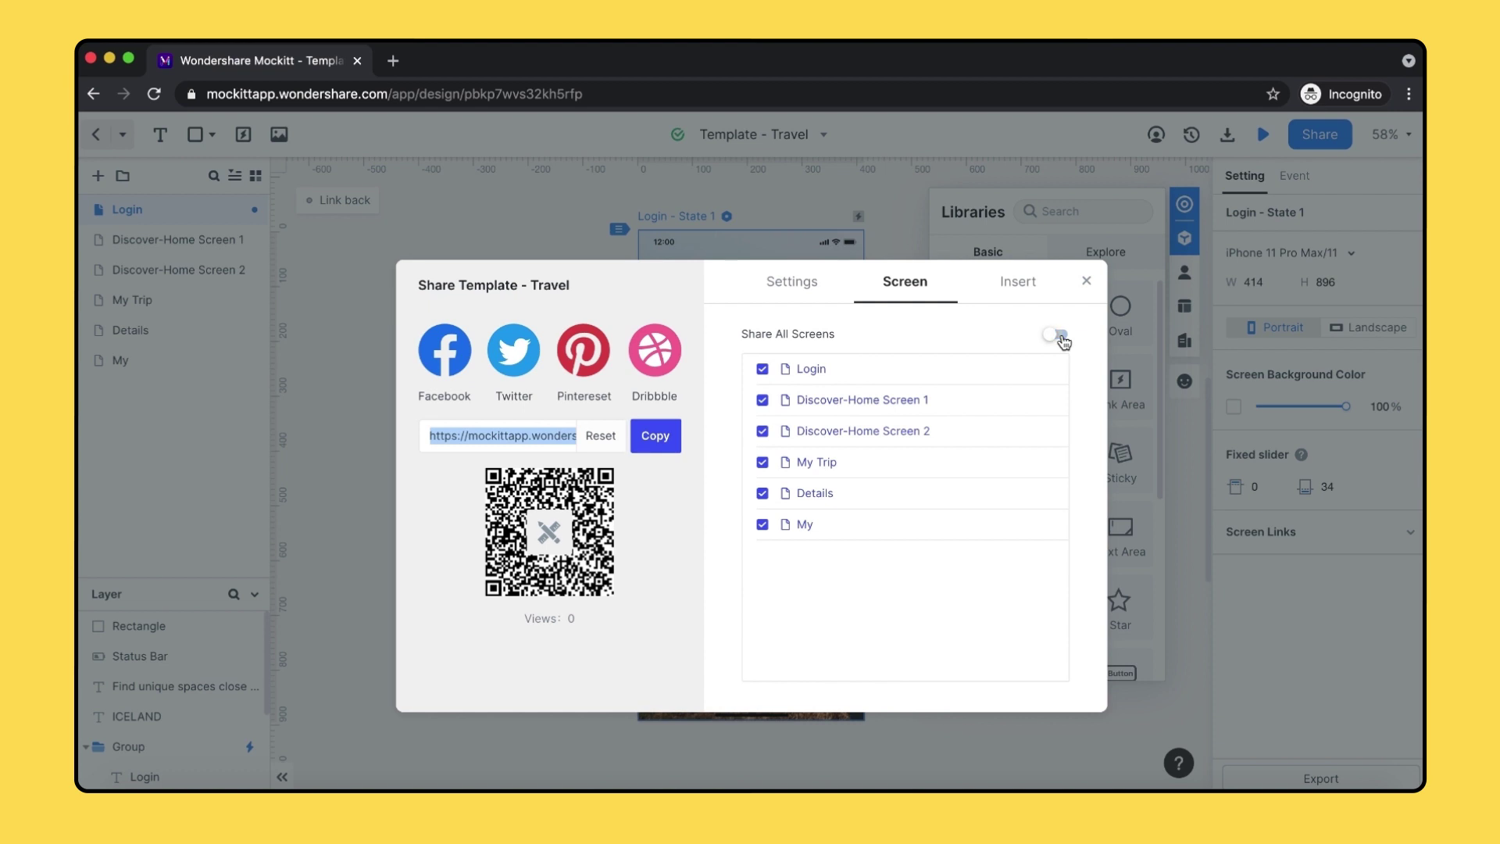
pyautogui.click(1062, 337)
pyautogui.press('Escape')
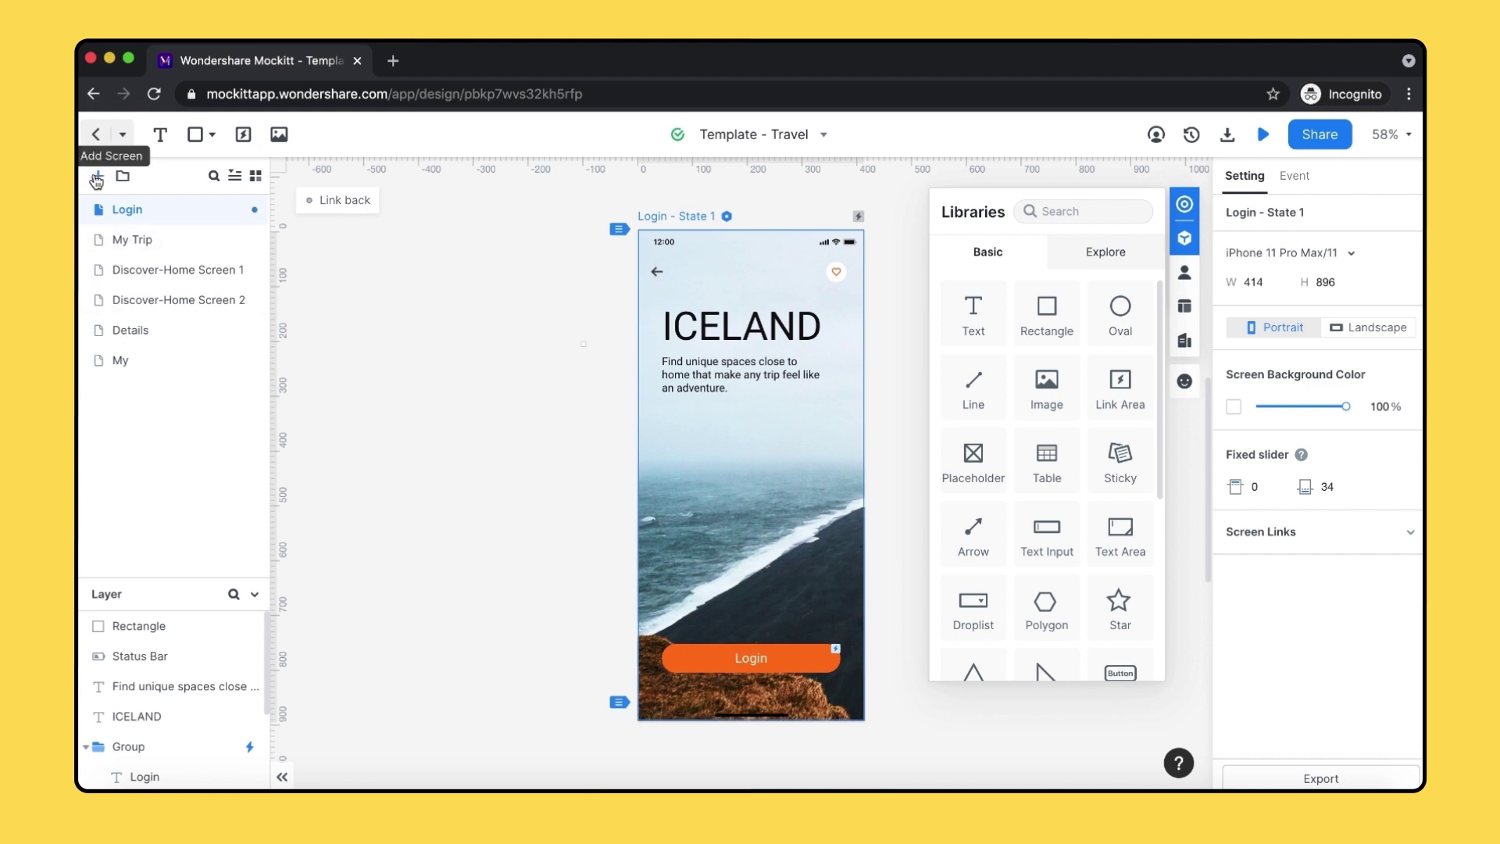
# Drag Discover-Home Screen 2 above Discover-Home Screen 1 in the screen list
pyautogui.click(250, 210)
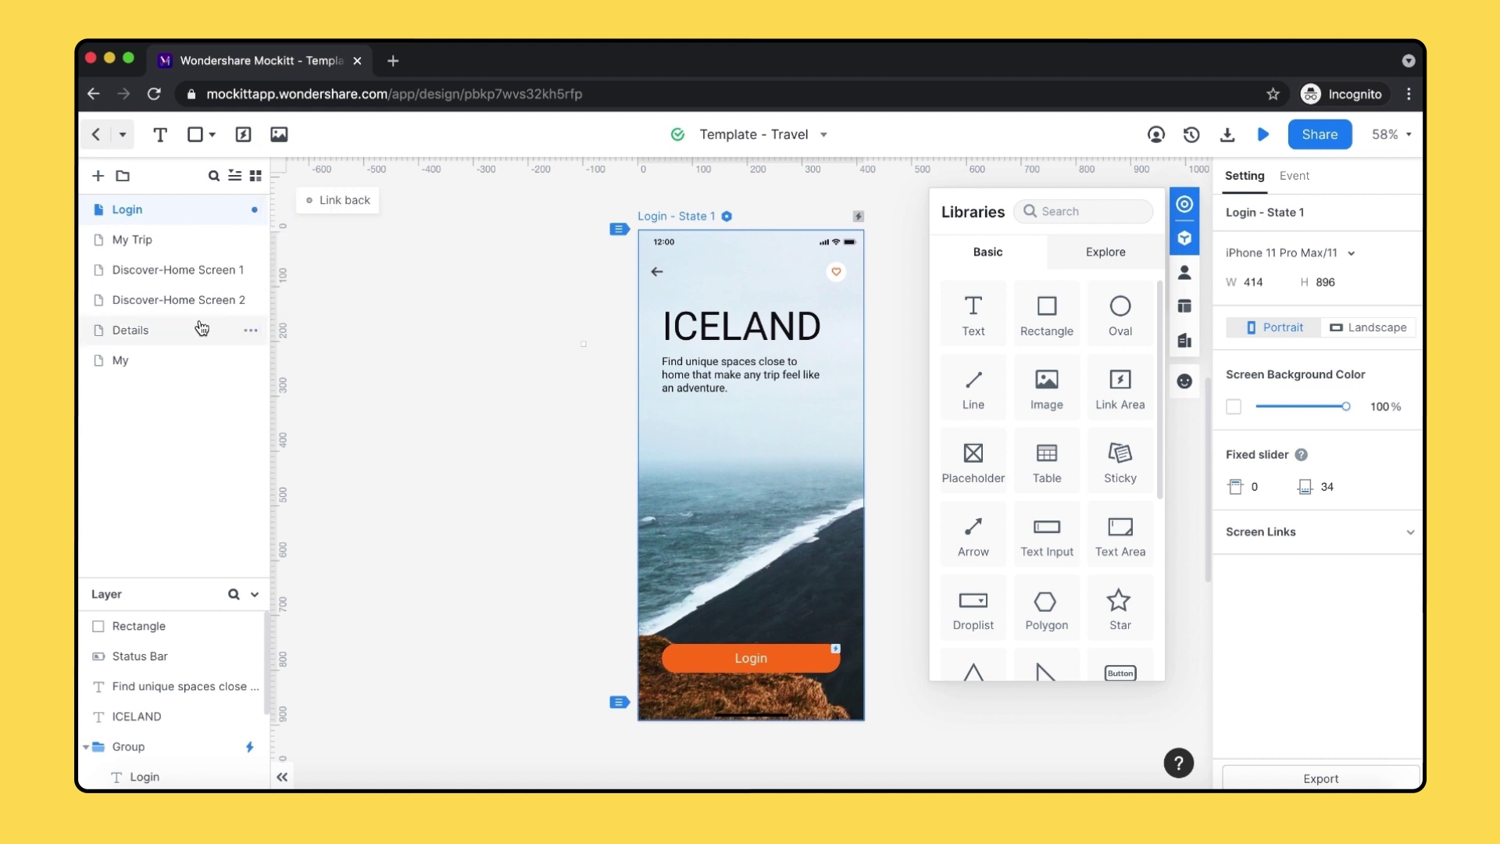
pyautogui.moveTo(134, 310); pyautogui.dragTo(181, 258)
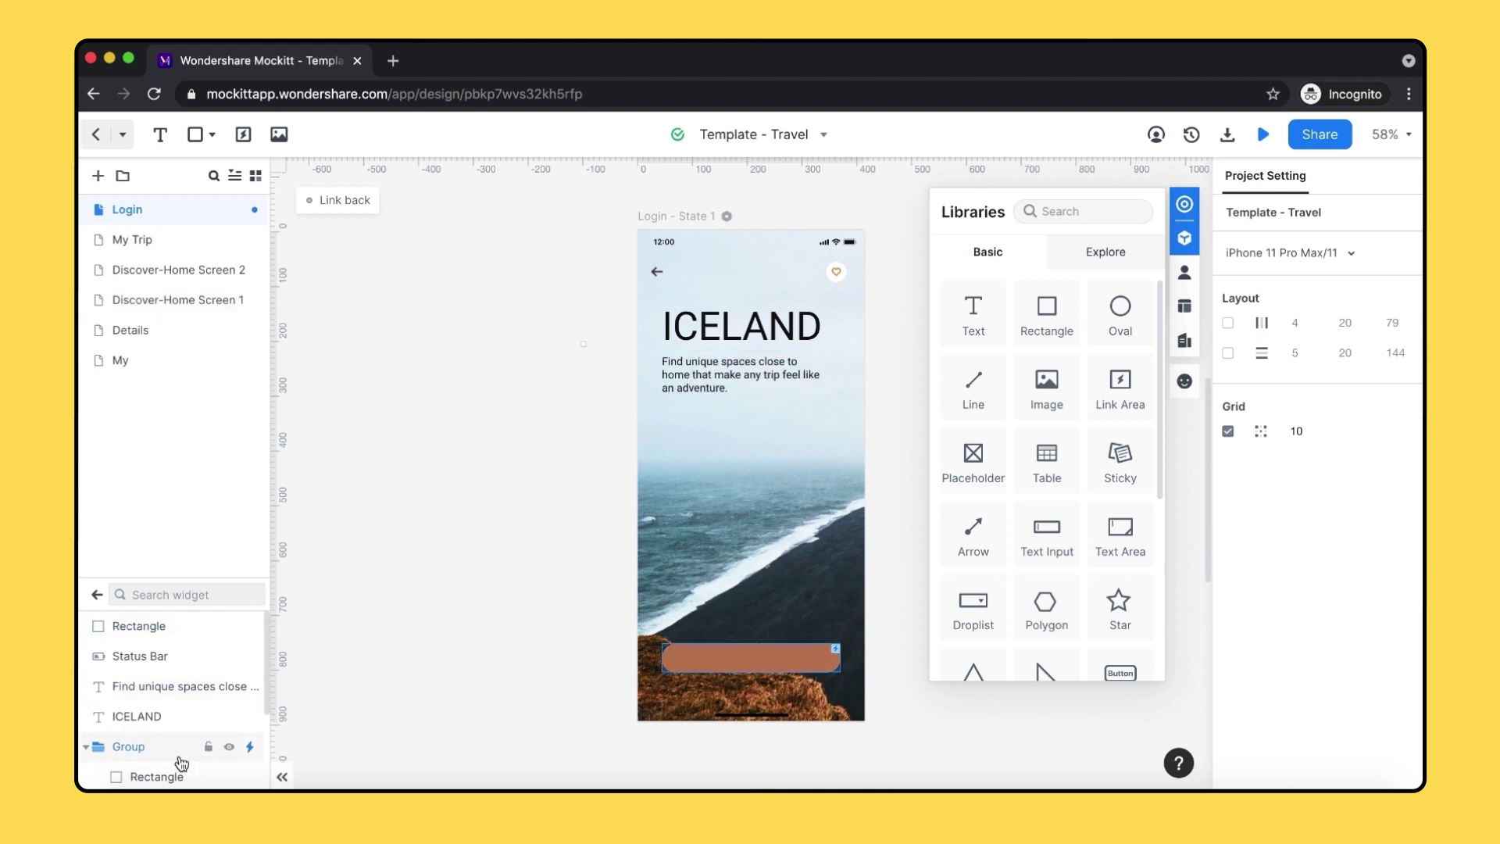
# Search the layer list for 'ima', then clear the search
pyautogui.click(173, 594)
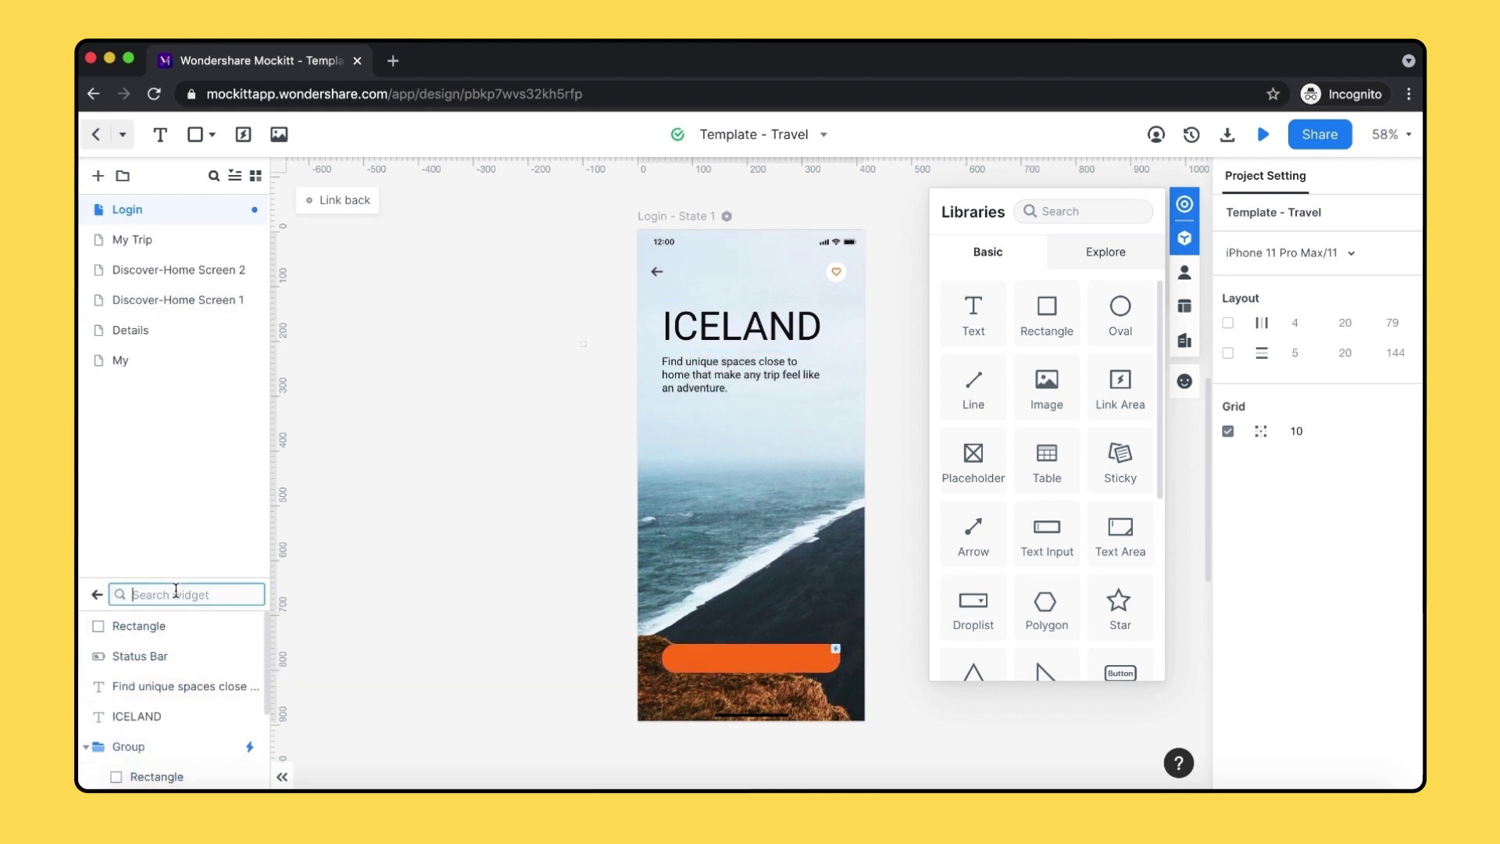
pyautogui.write('imag')
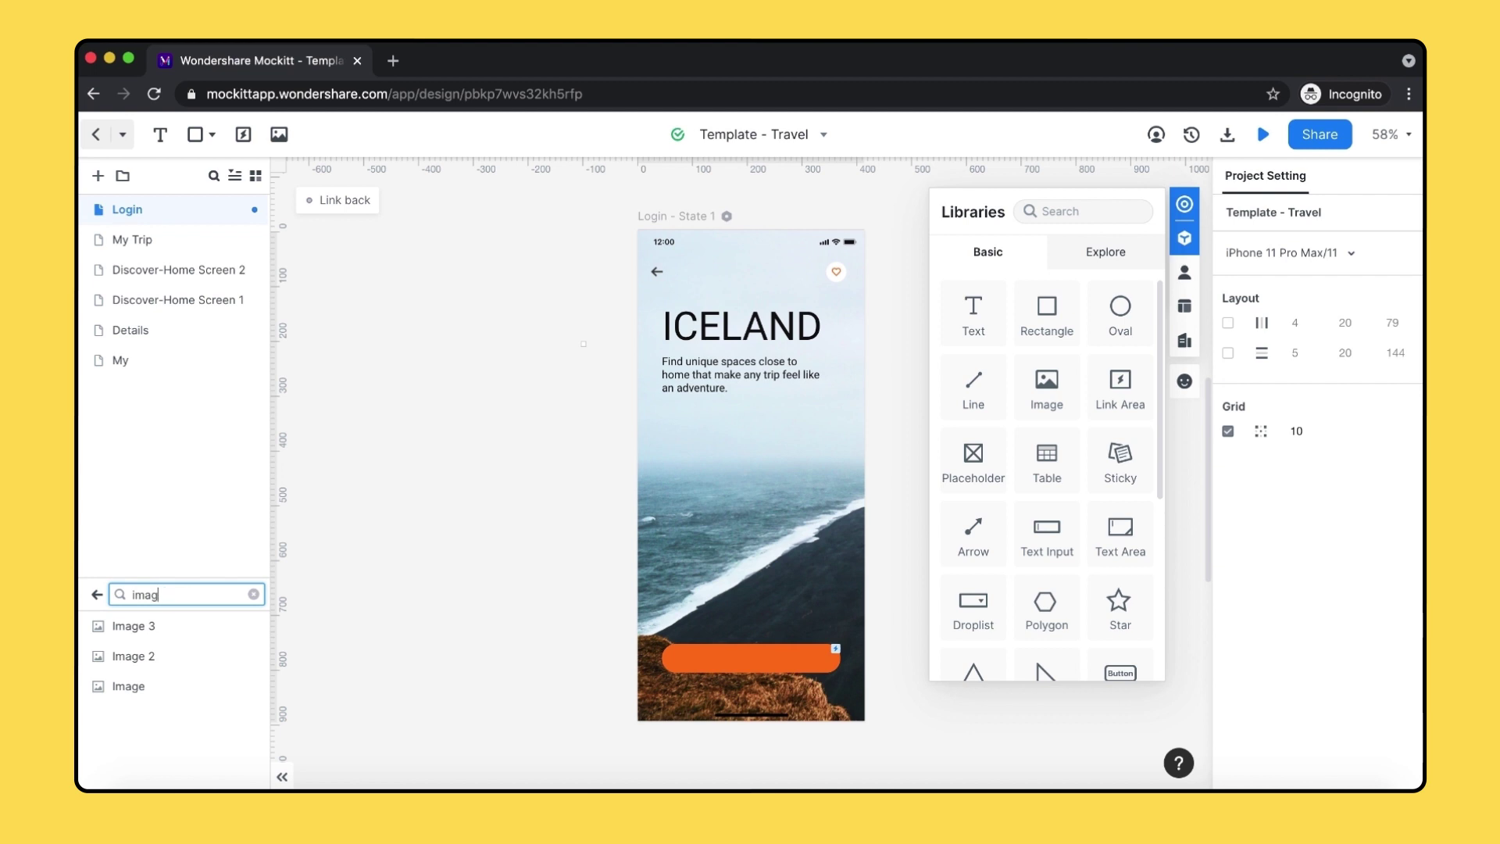
pyautogui.press('BackSpace')
pyautogui.press('BackSpace')
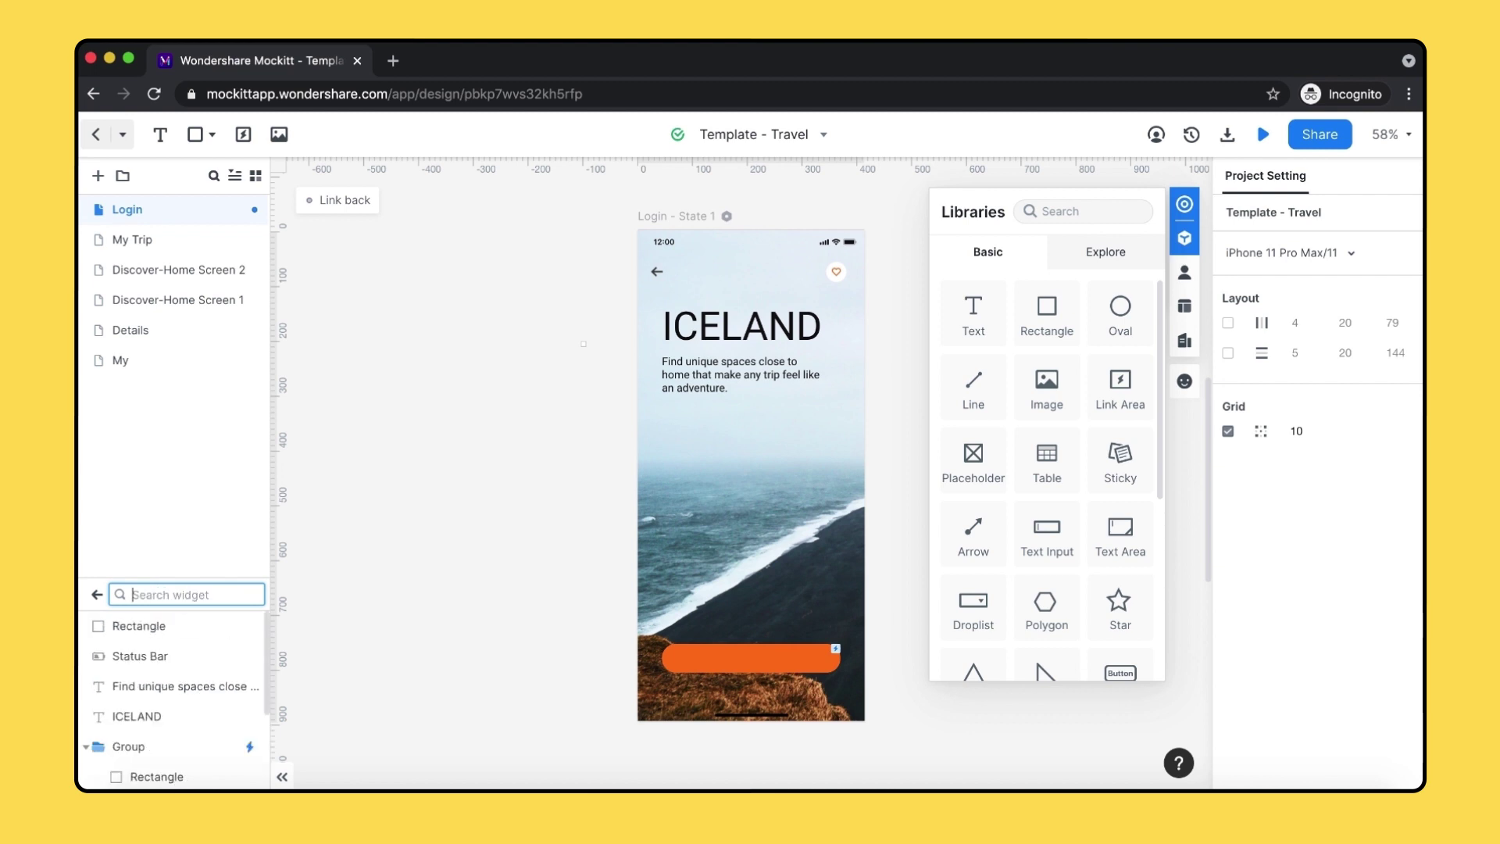
# Lock and unlock, then hide and show, the ICELAND title from its layer row
pyautogui.click(742, 326)
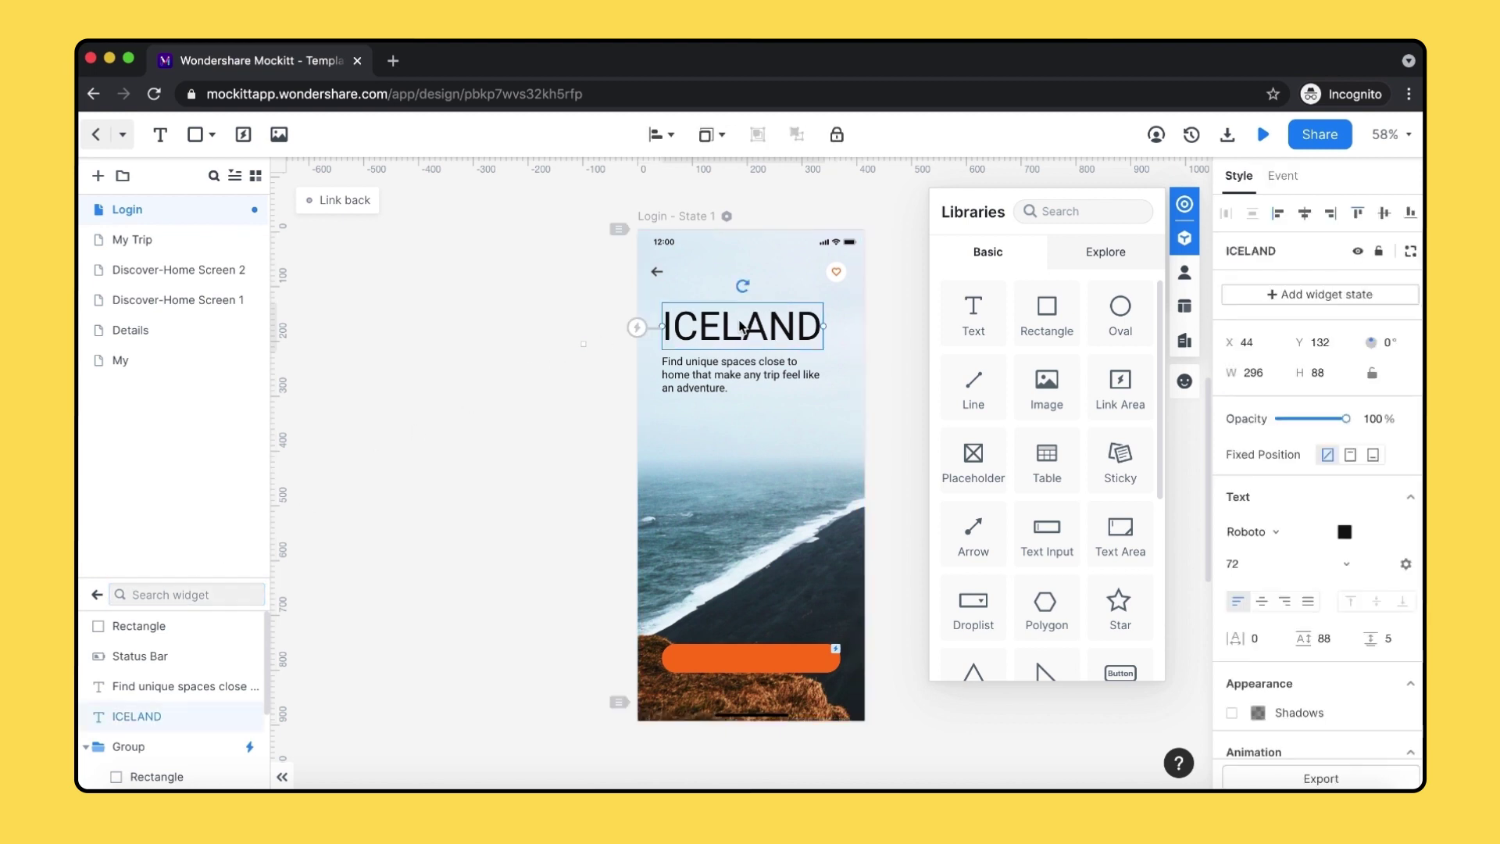
pyautogui.click(211, 719)
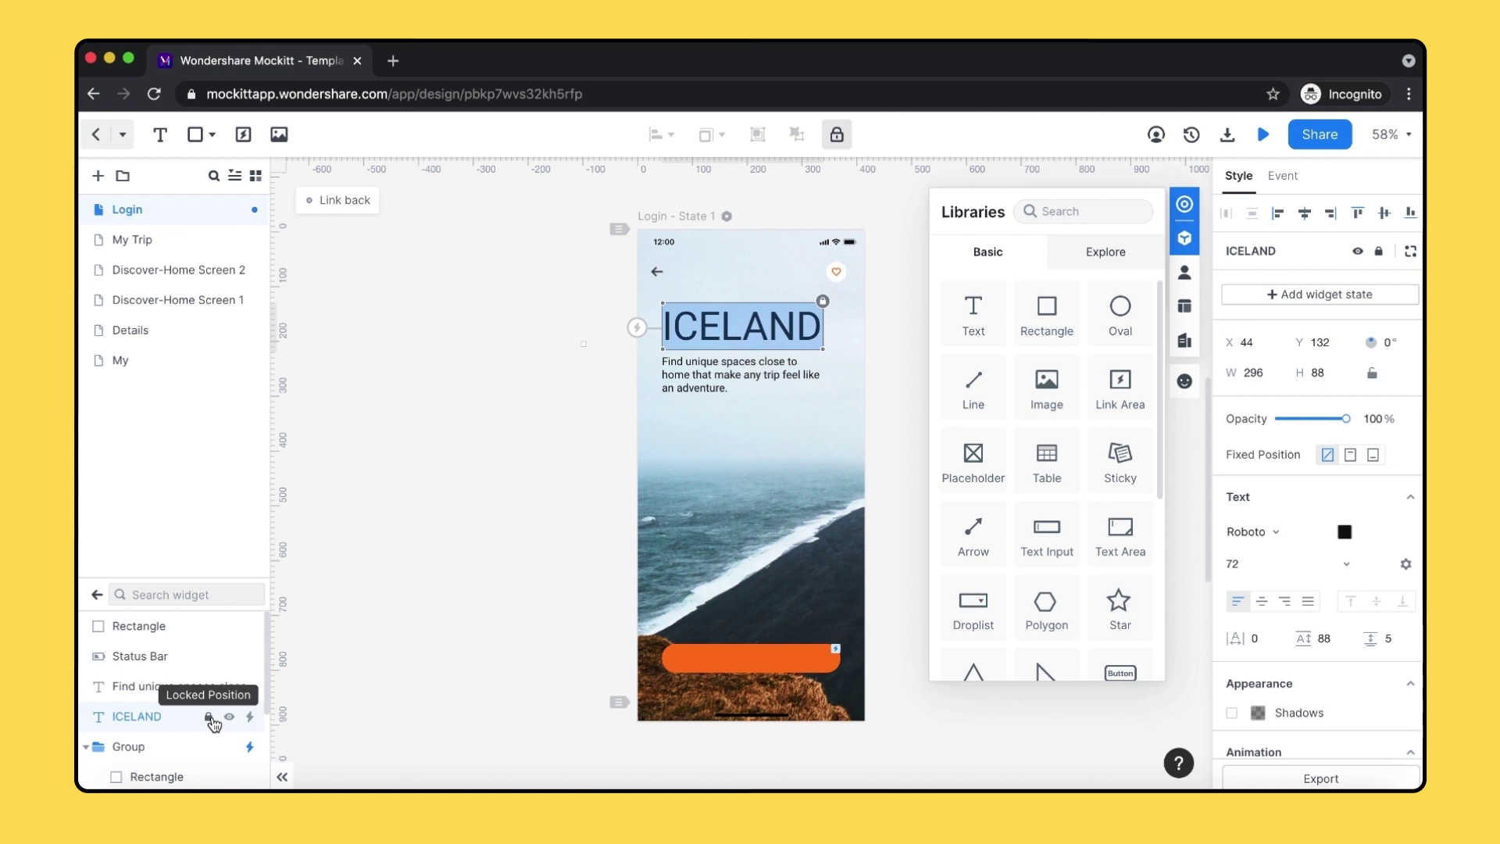
pyautogui.click(211, 719)
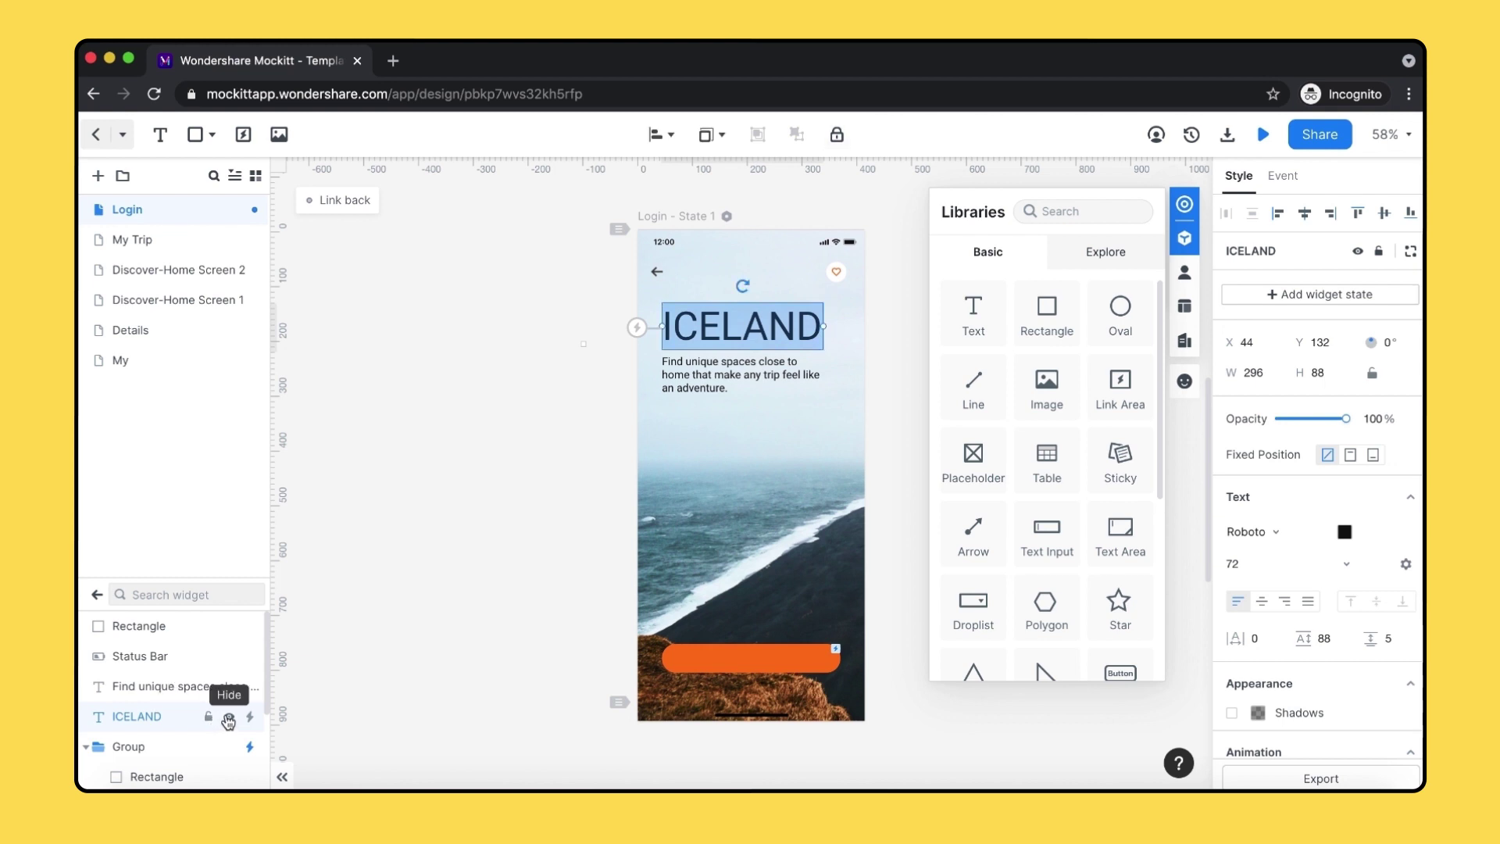
pyautogui.click(229, 719)
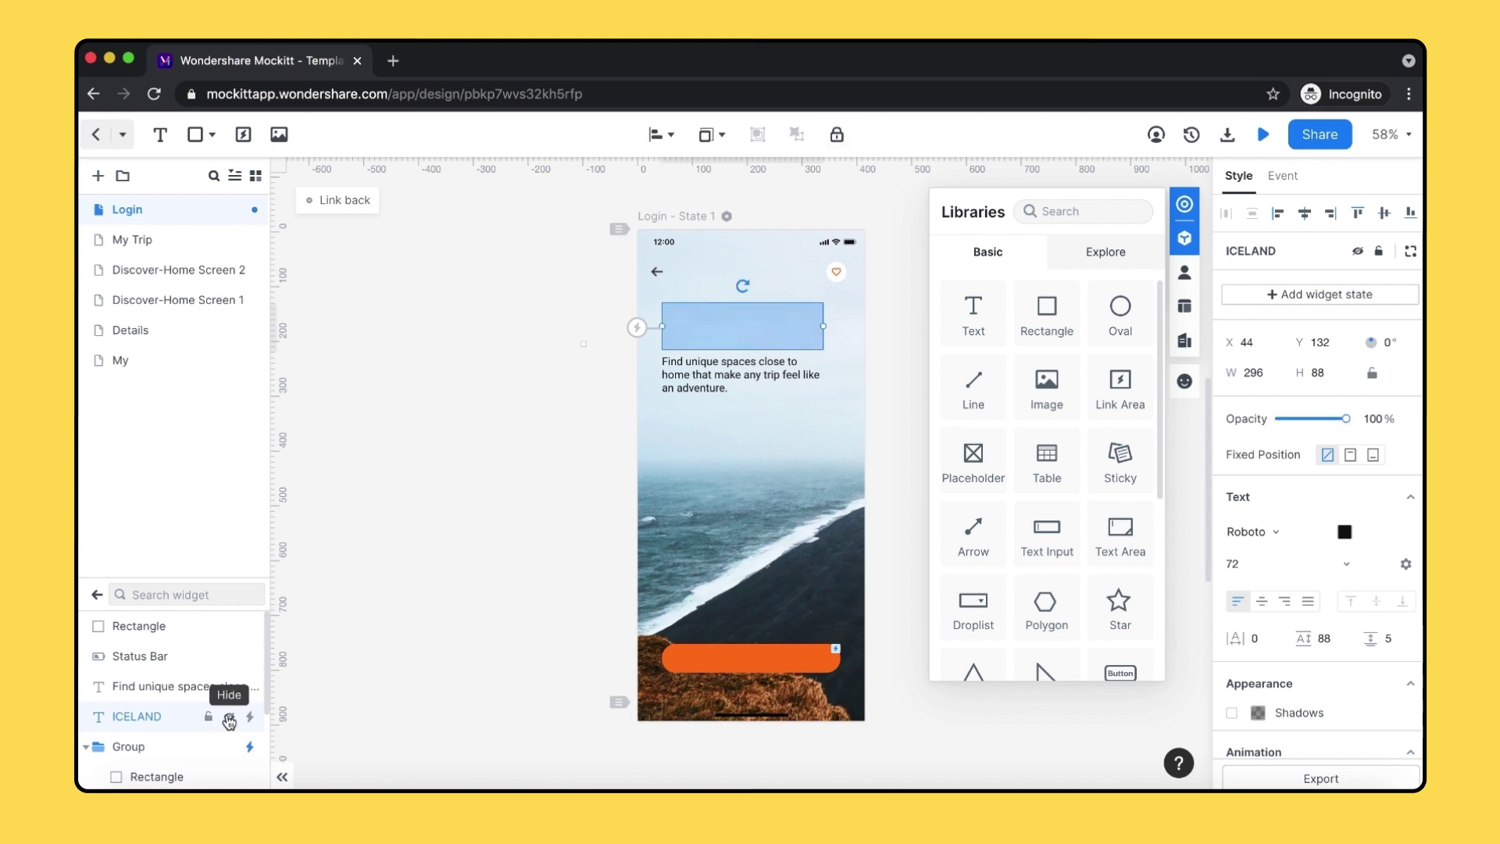
pyautogui.click(229, 719)
# Move the Rectangle layer above the Login label inside the button's Group
pyautogui.click(438, 644)
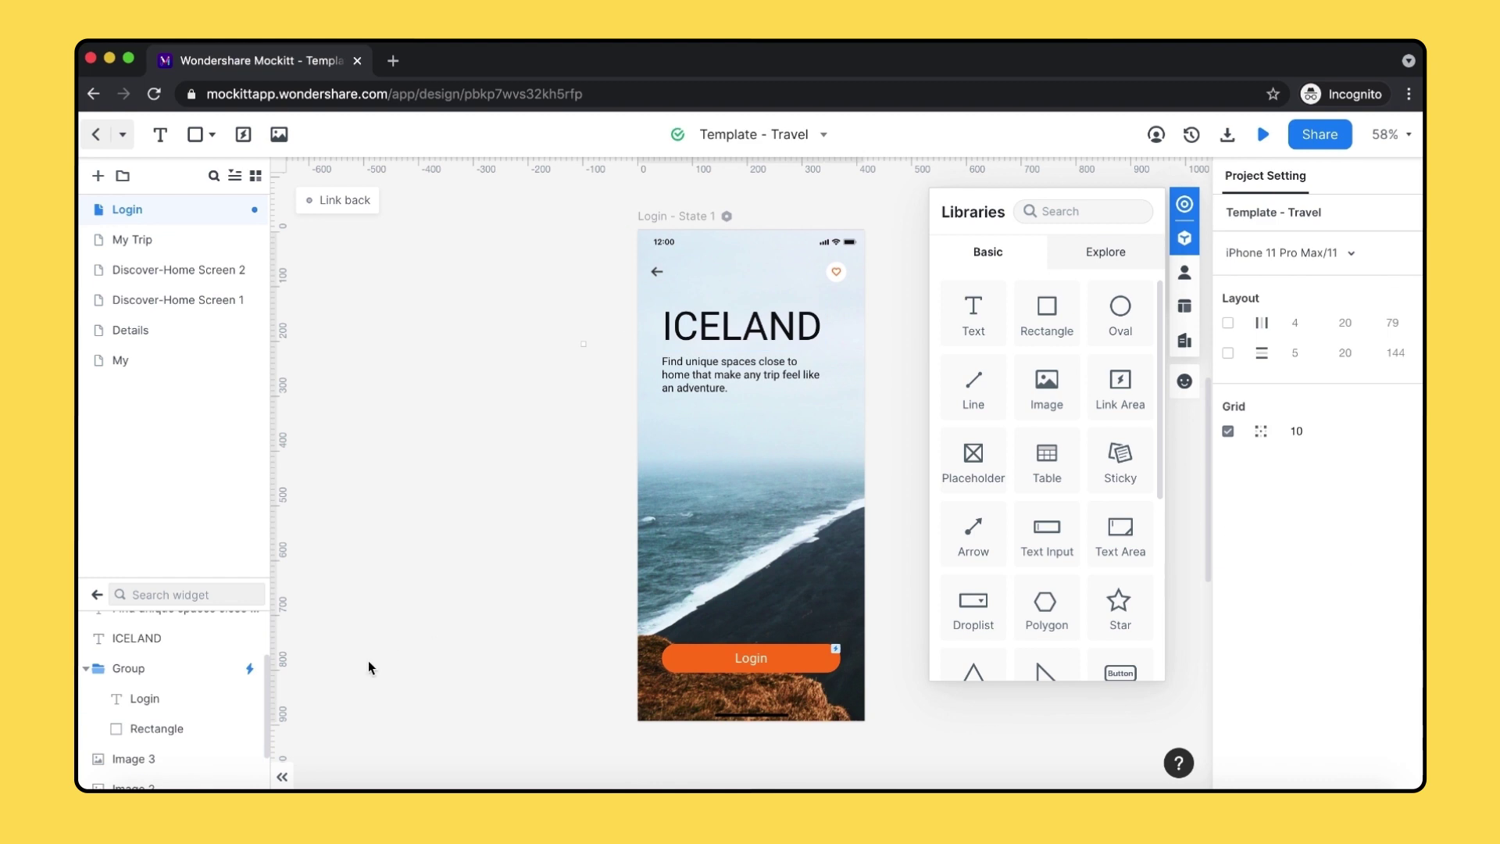
pyautogui.moveTo(156, 728); pyautogui.dragTo(177, 689)
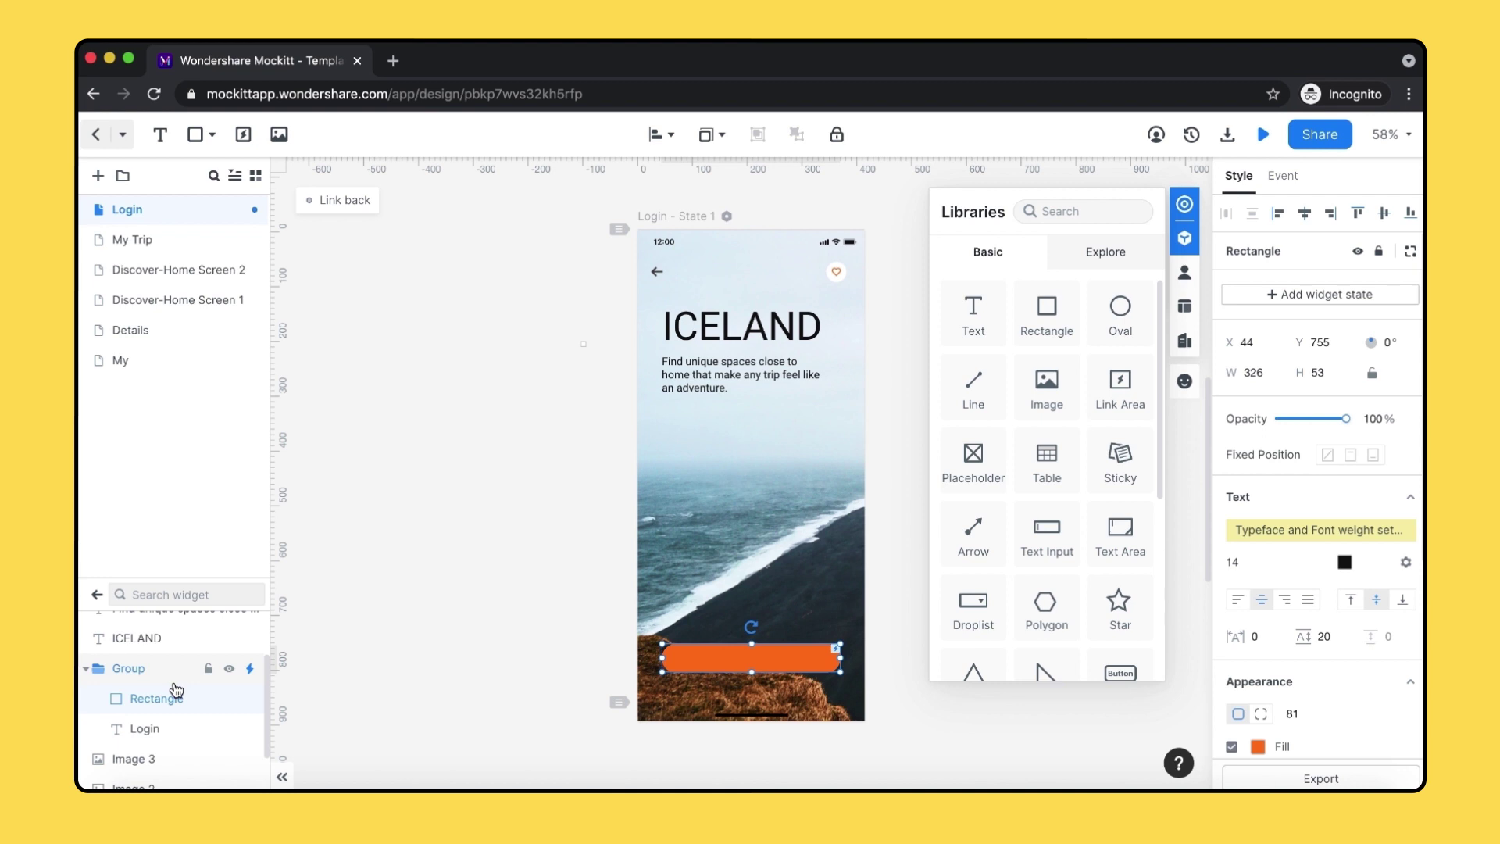
pyautogui.scroll(2, 203, 742)
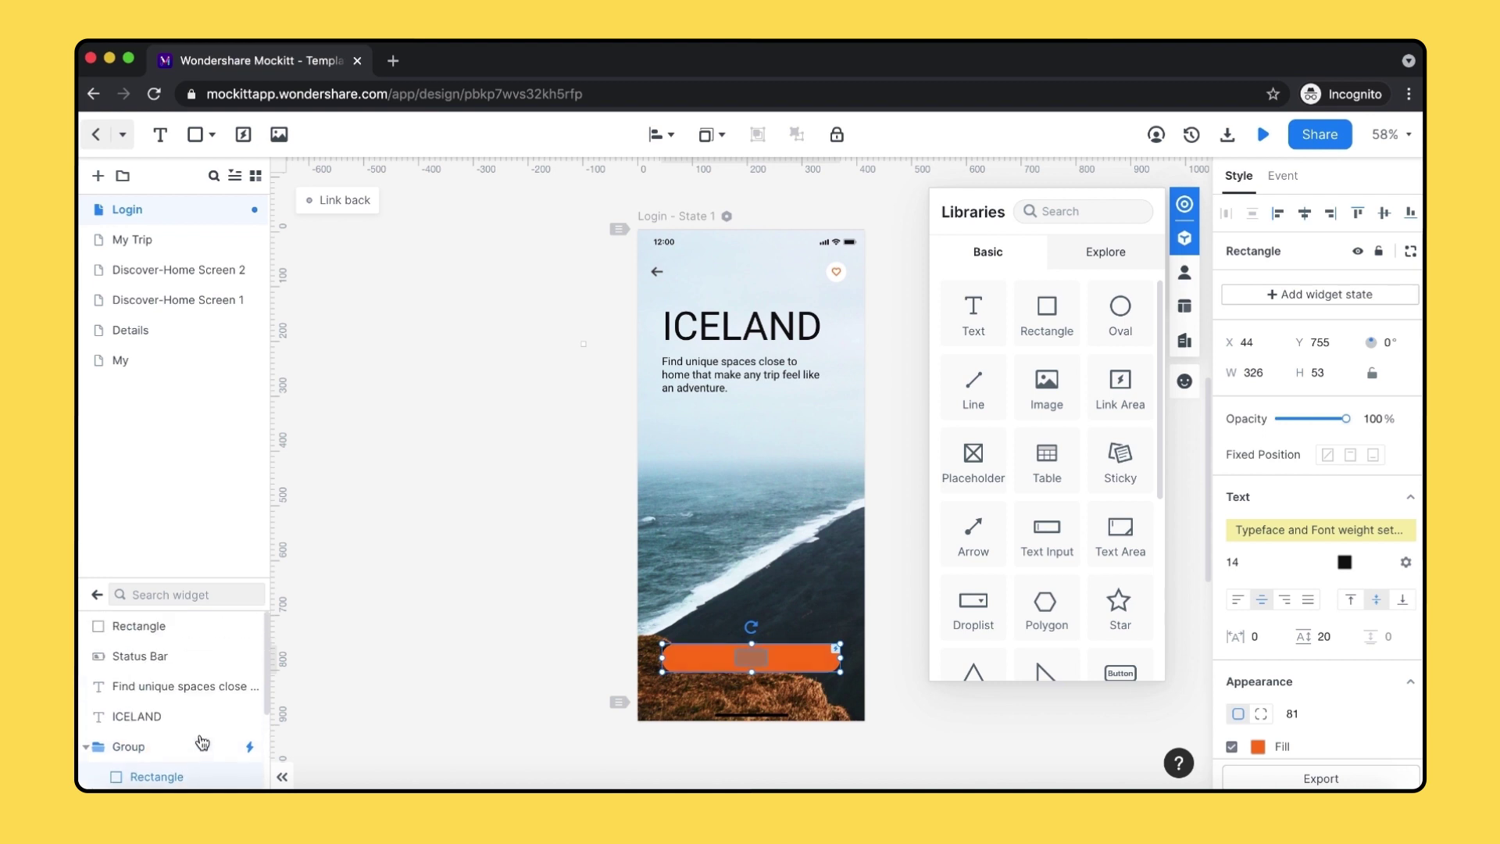
# Add a new state to the Login screen and go back to State 1
pyautogui.click(345, 687)
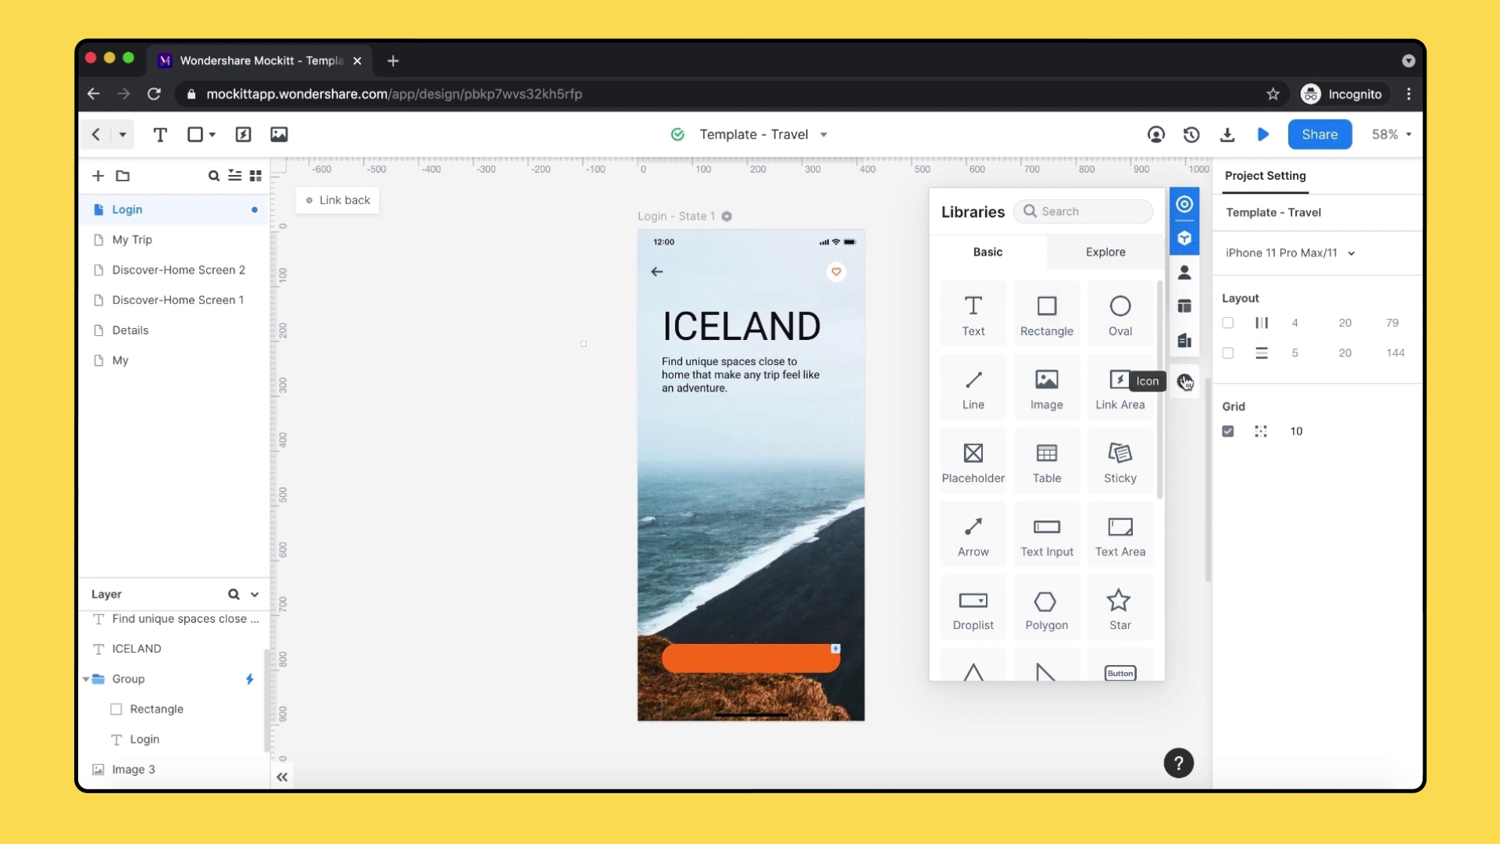
pyautogui.click(1186, 243)
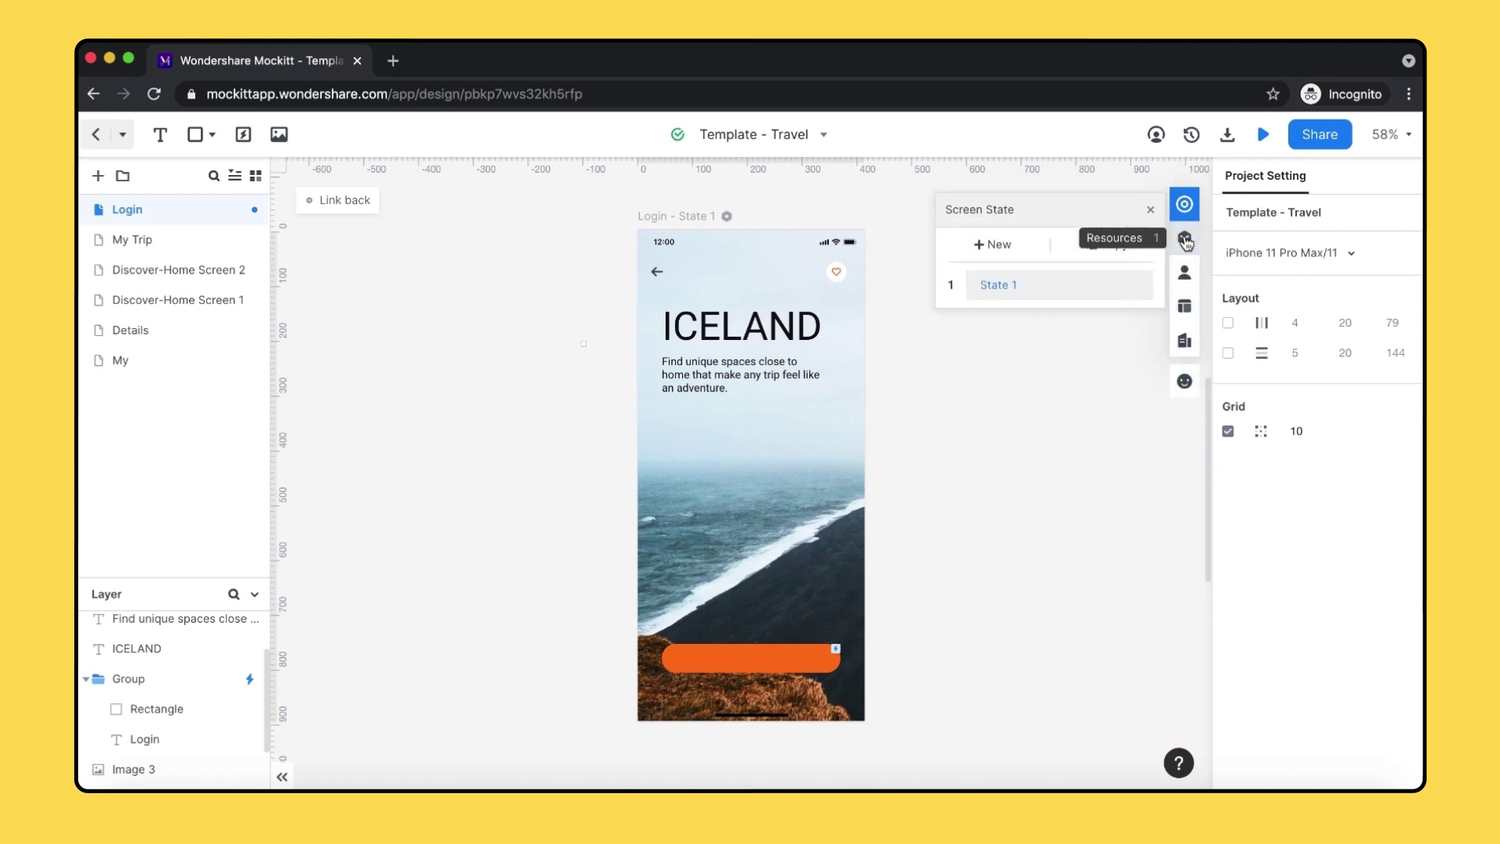
pyautogui.click(999, 244)
pyautogui.click(1006, 283)
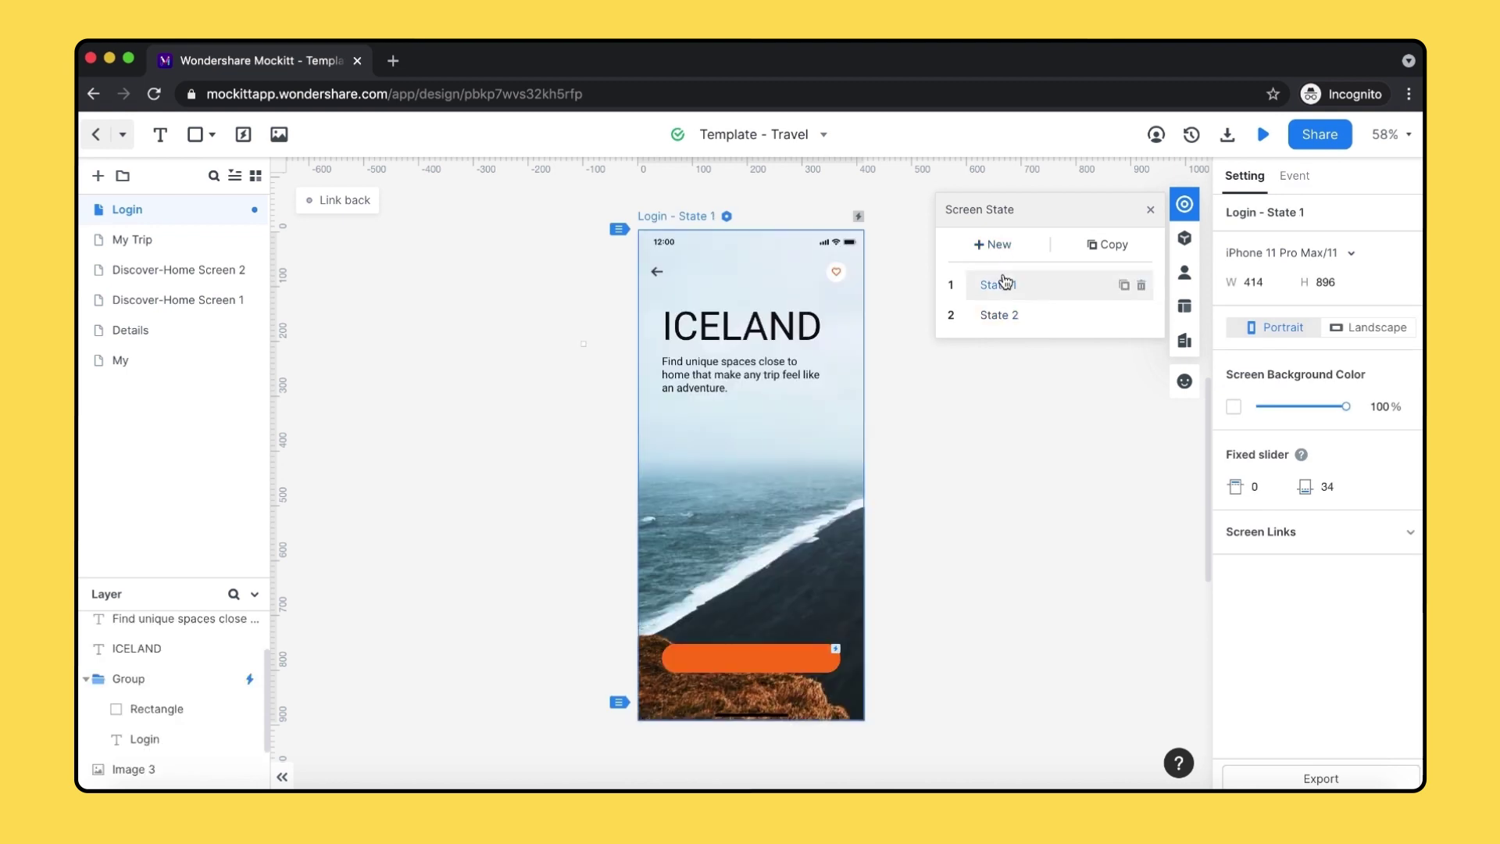
# Bring up the widget libraries and browse the Explore tab's Icon library
pyautogui.click(1185, 237)
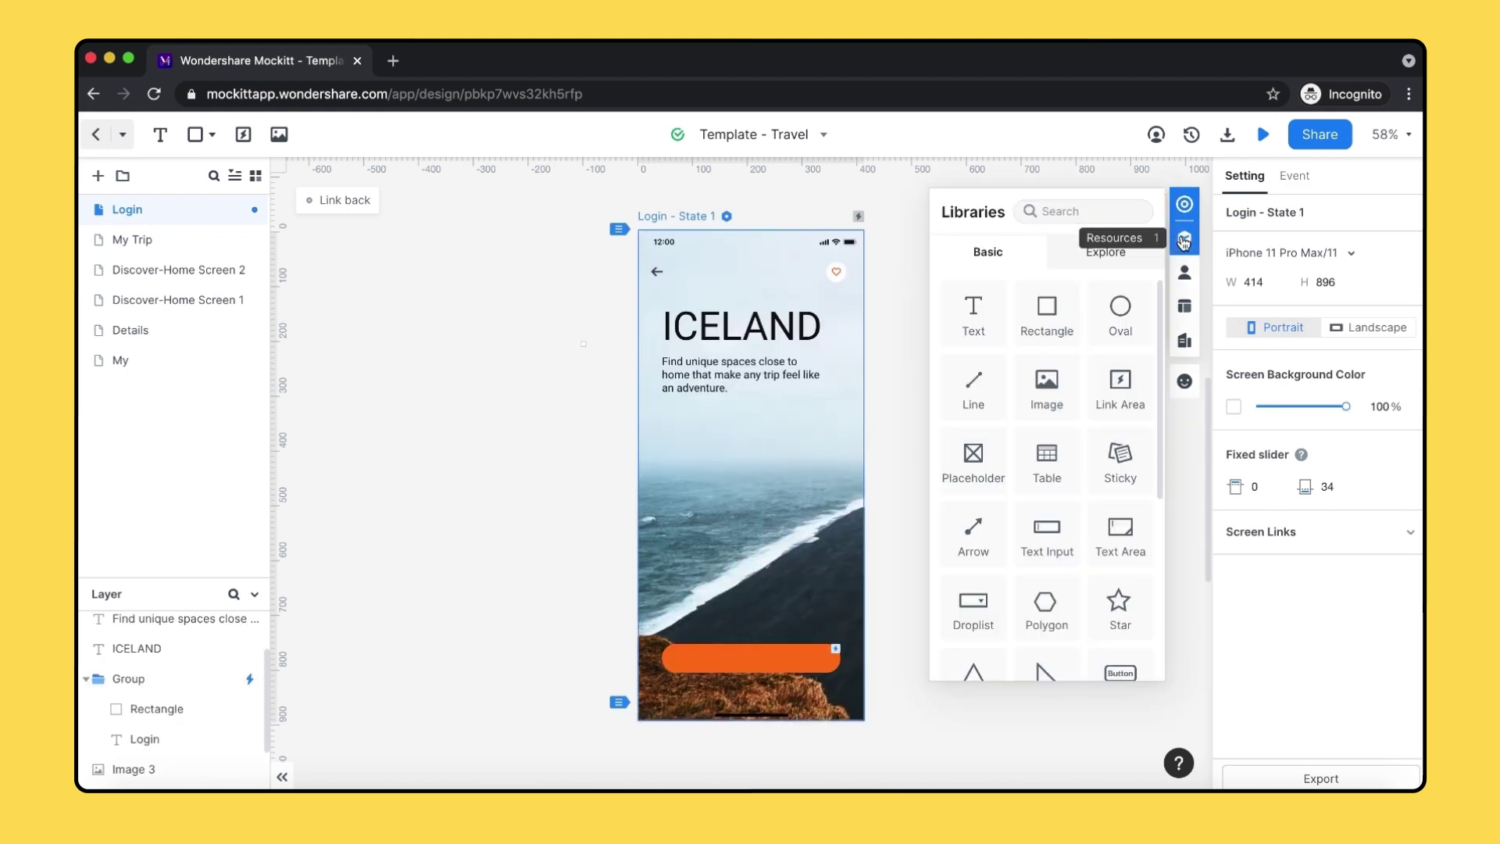
pyautogui.scroll(-5, 1148, 345)
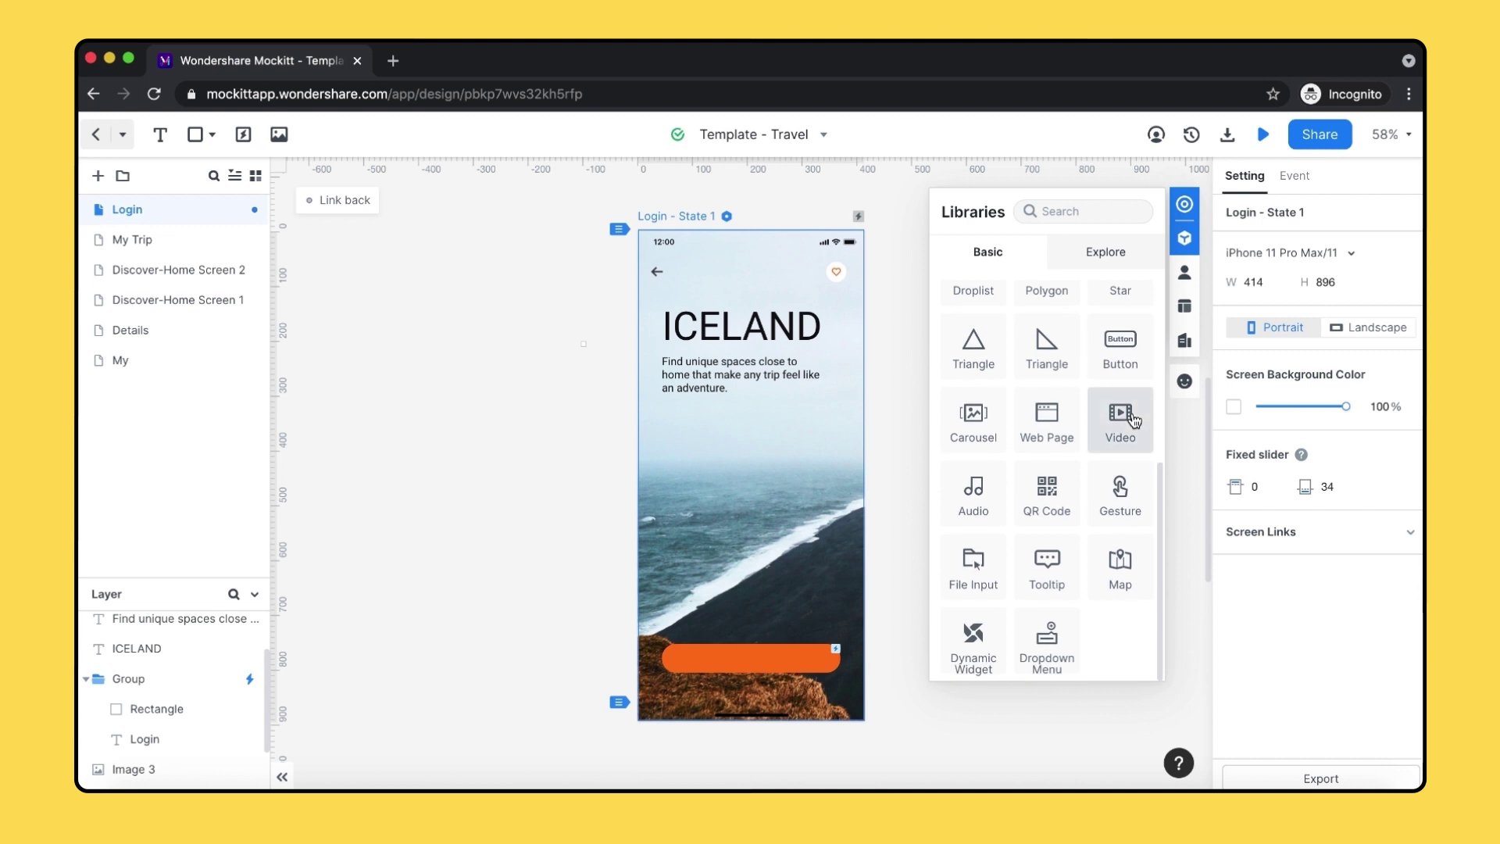
pyautogui.scroll(5, 982, 504)
pyautogui.click(1090, 252)
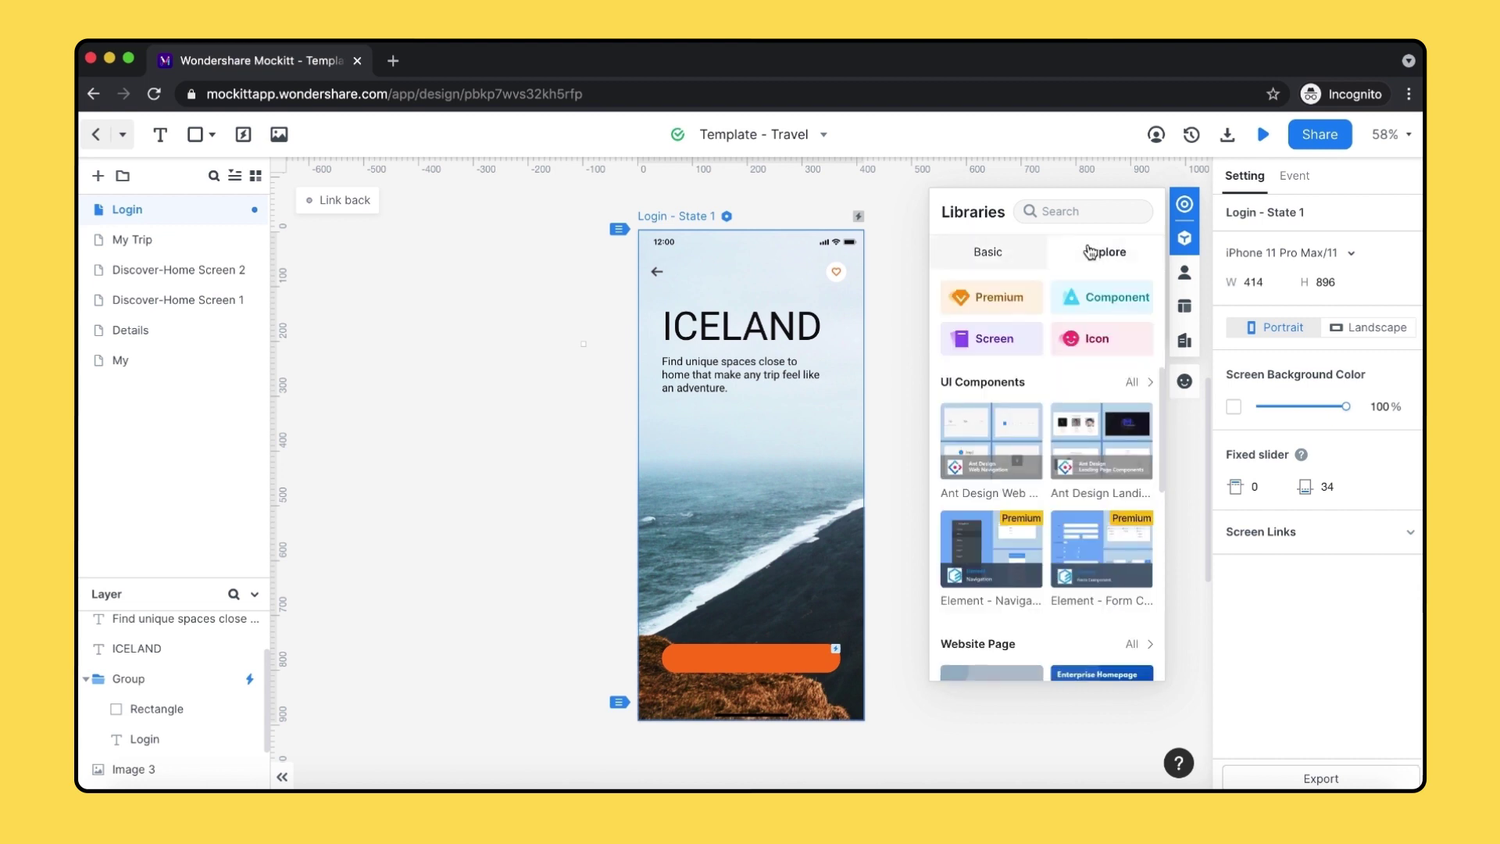
pyautogui.scroll(-5, 1088, 461)
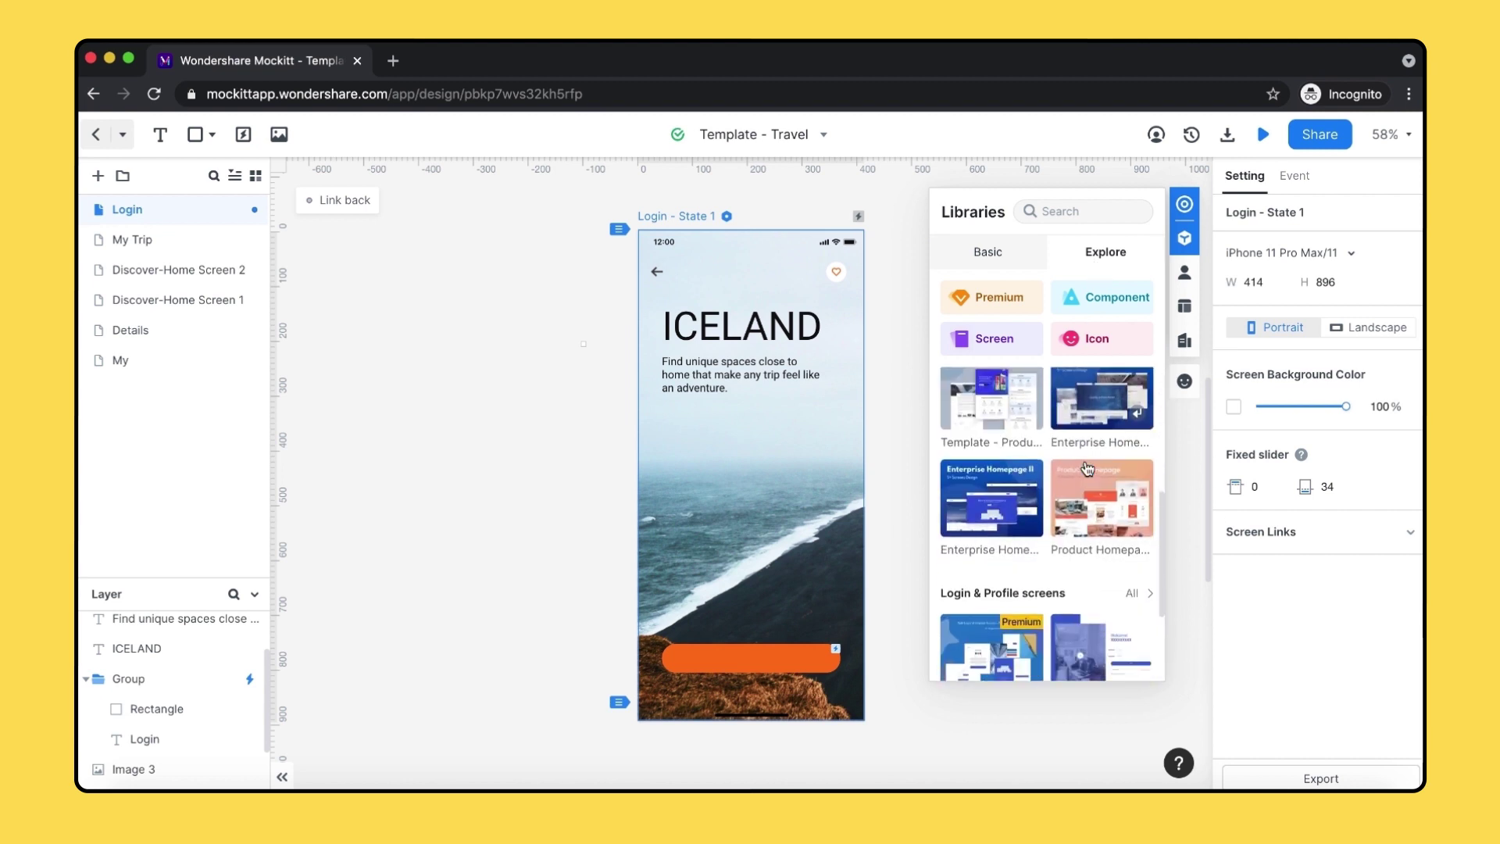
pyautogui.scroll(5, 1088, 469)
# Drag a house icon from Remixicon Fill onto Login, then remove it
pyautogui.click(1100, 333)
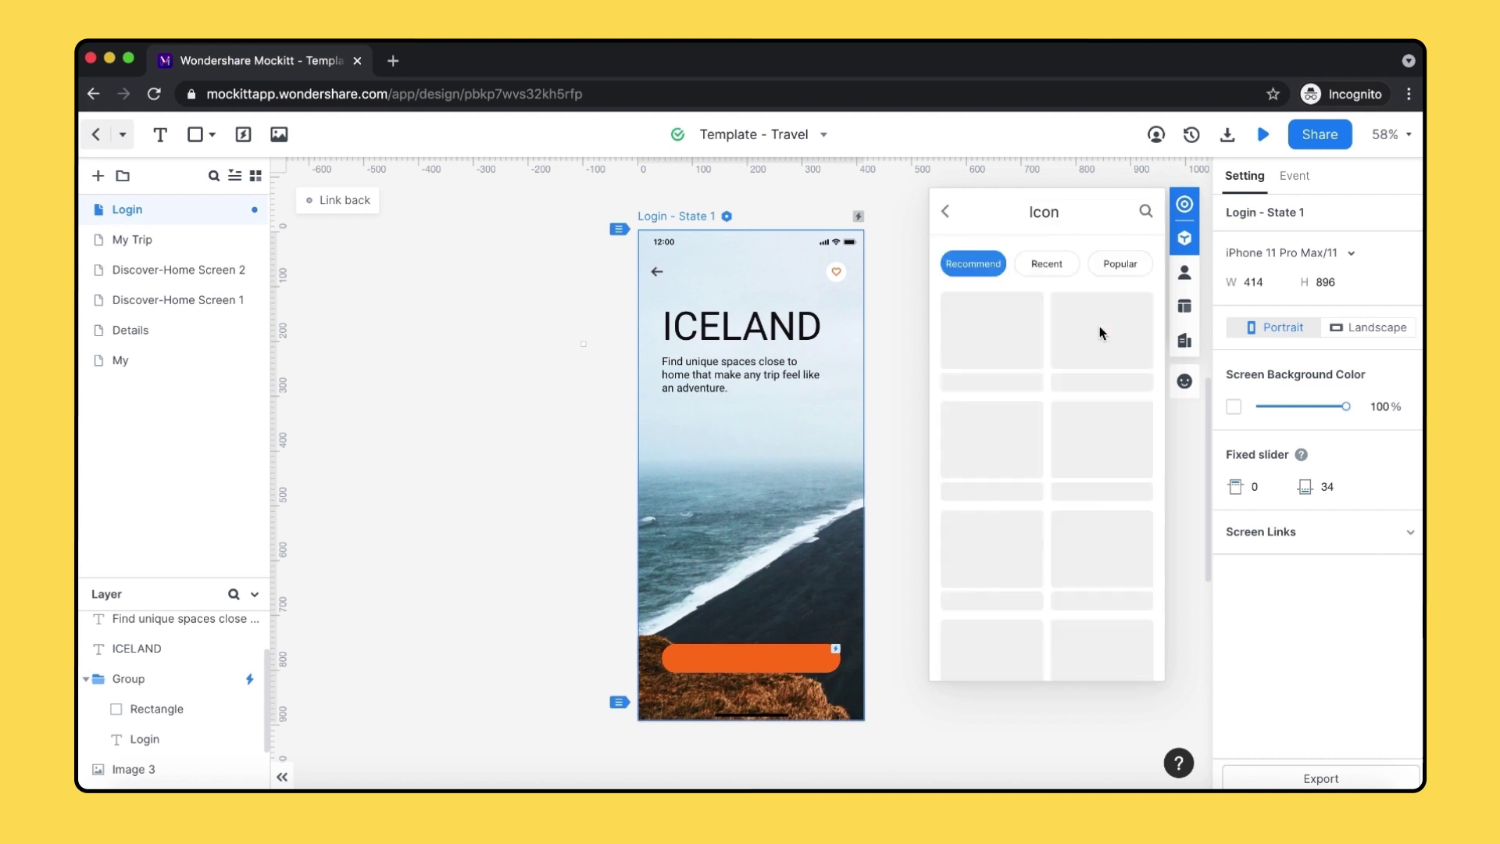
pyautogui.click(1102, 333)
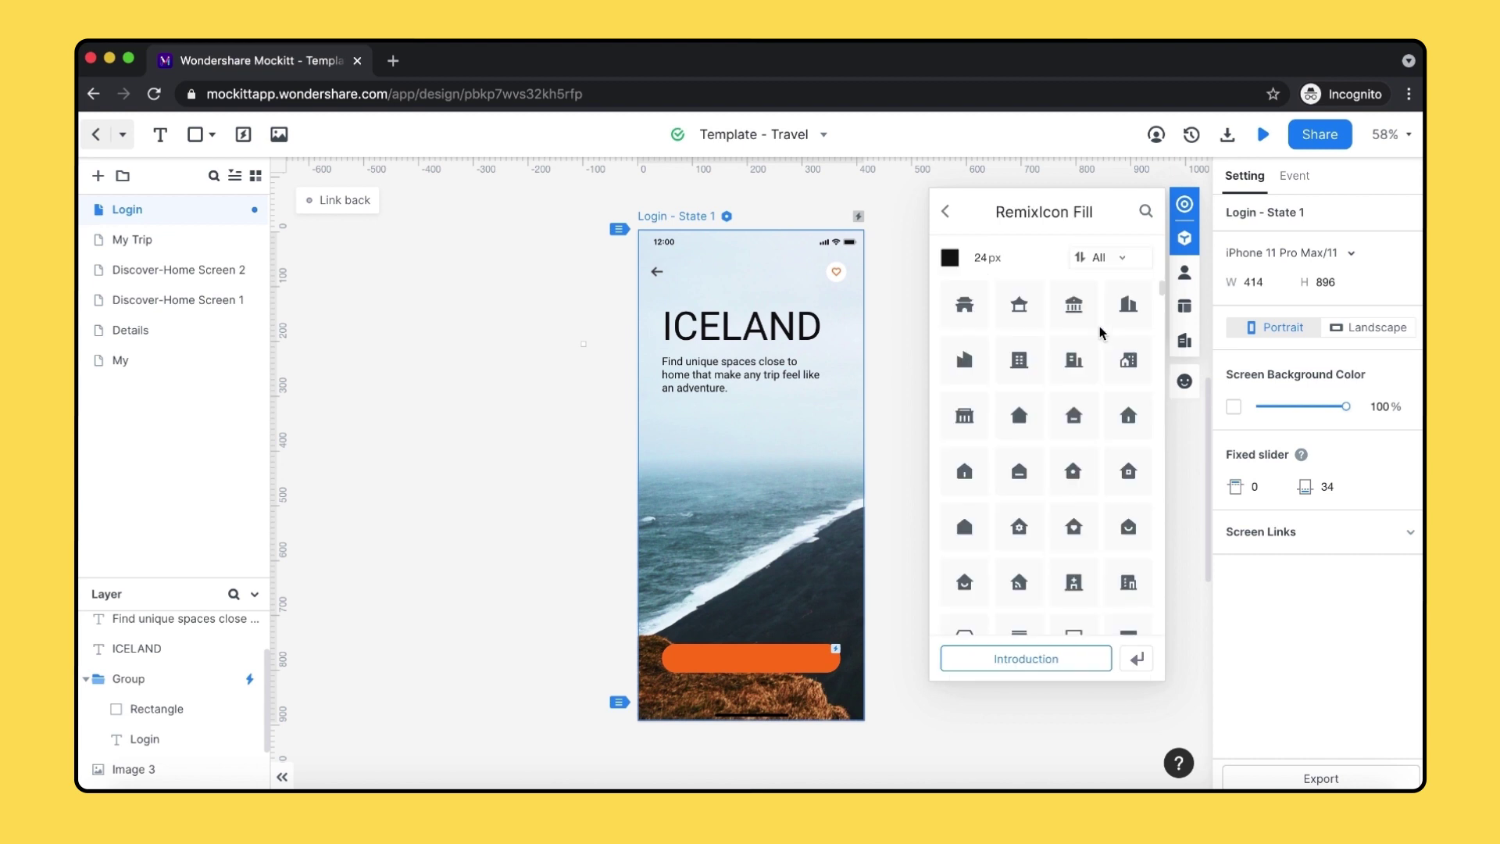
pyautogui.moveTo(1074, 415); pyautogui.dragTo(782, 472)
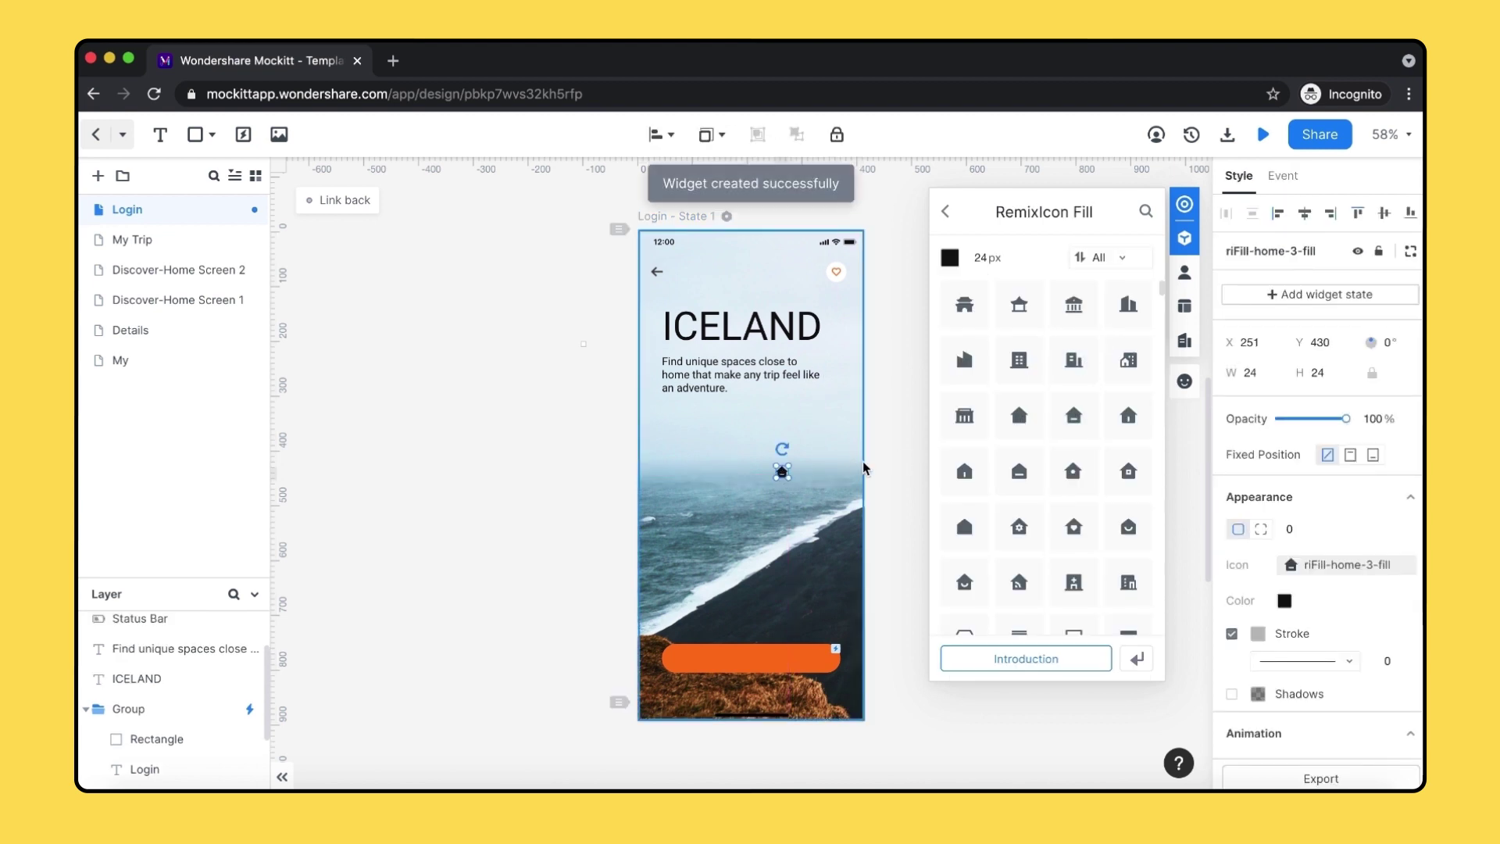
pyautogui.press('Delete')
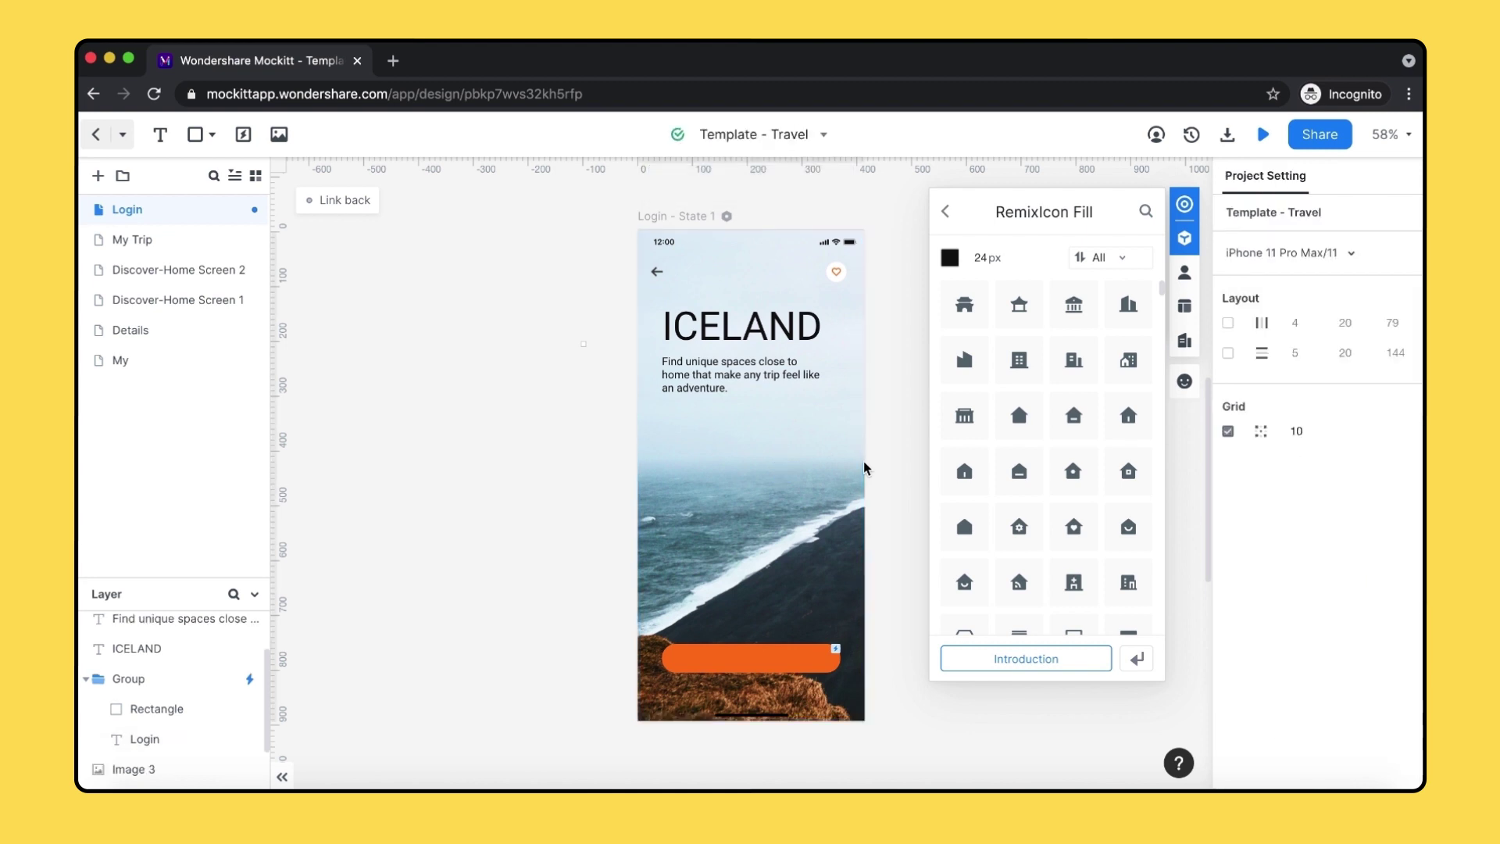
# Drag a Text Input from the Basic library onto Login, then remove it
pyautogui.click(946, 211)
pyautogui.click(947, 210)
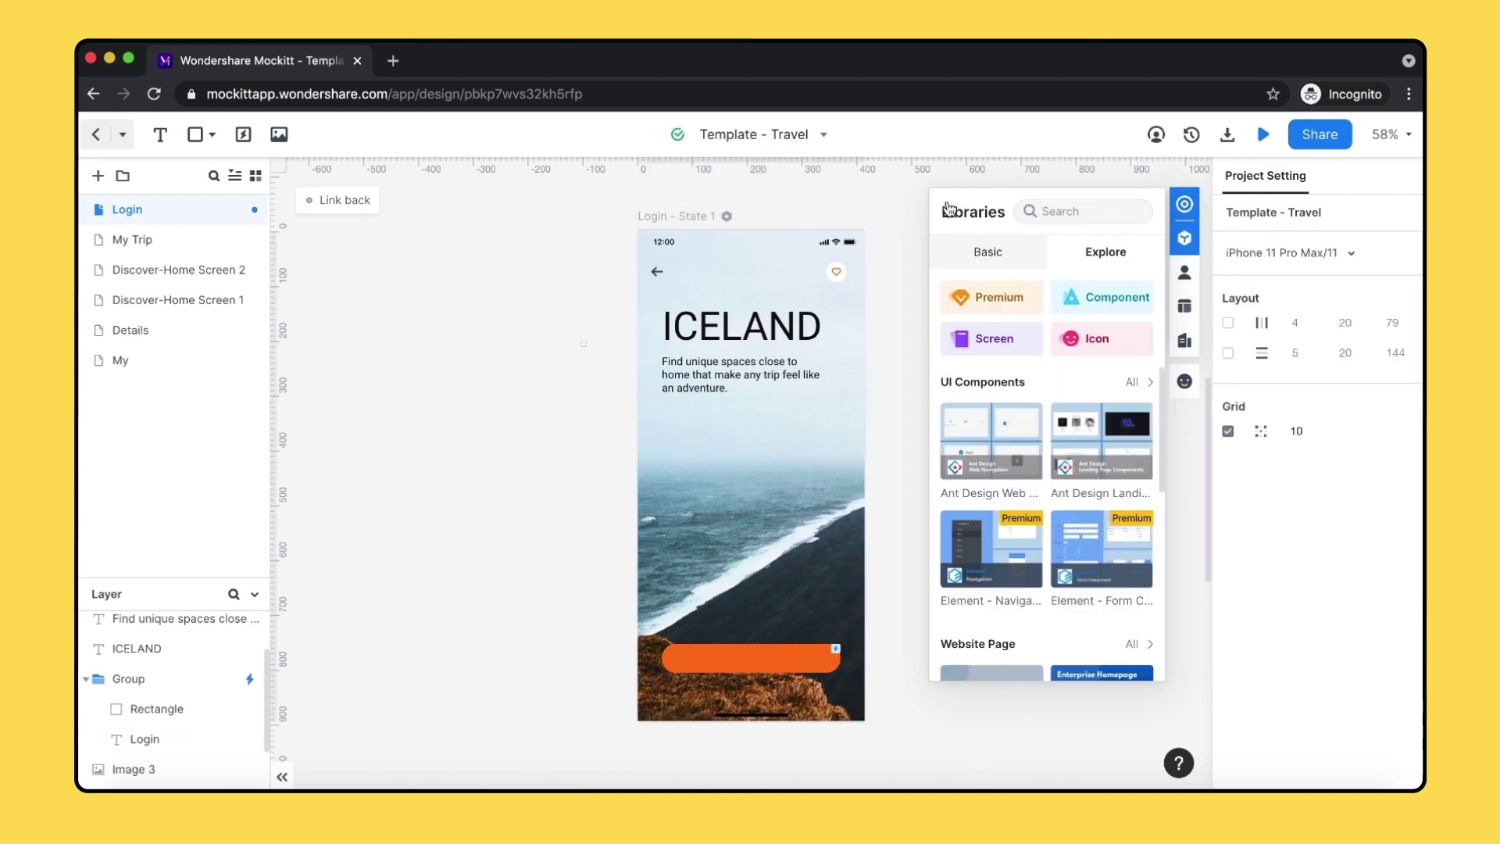
pyautogui.click(969, 244)
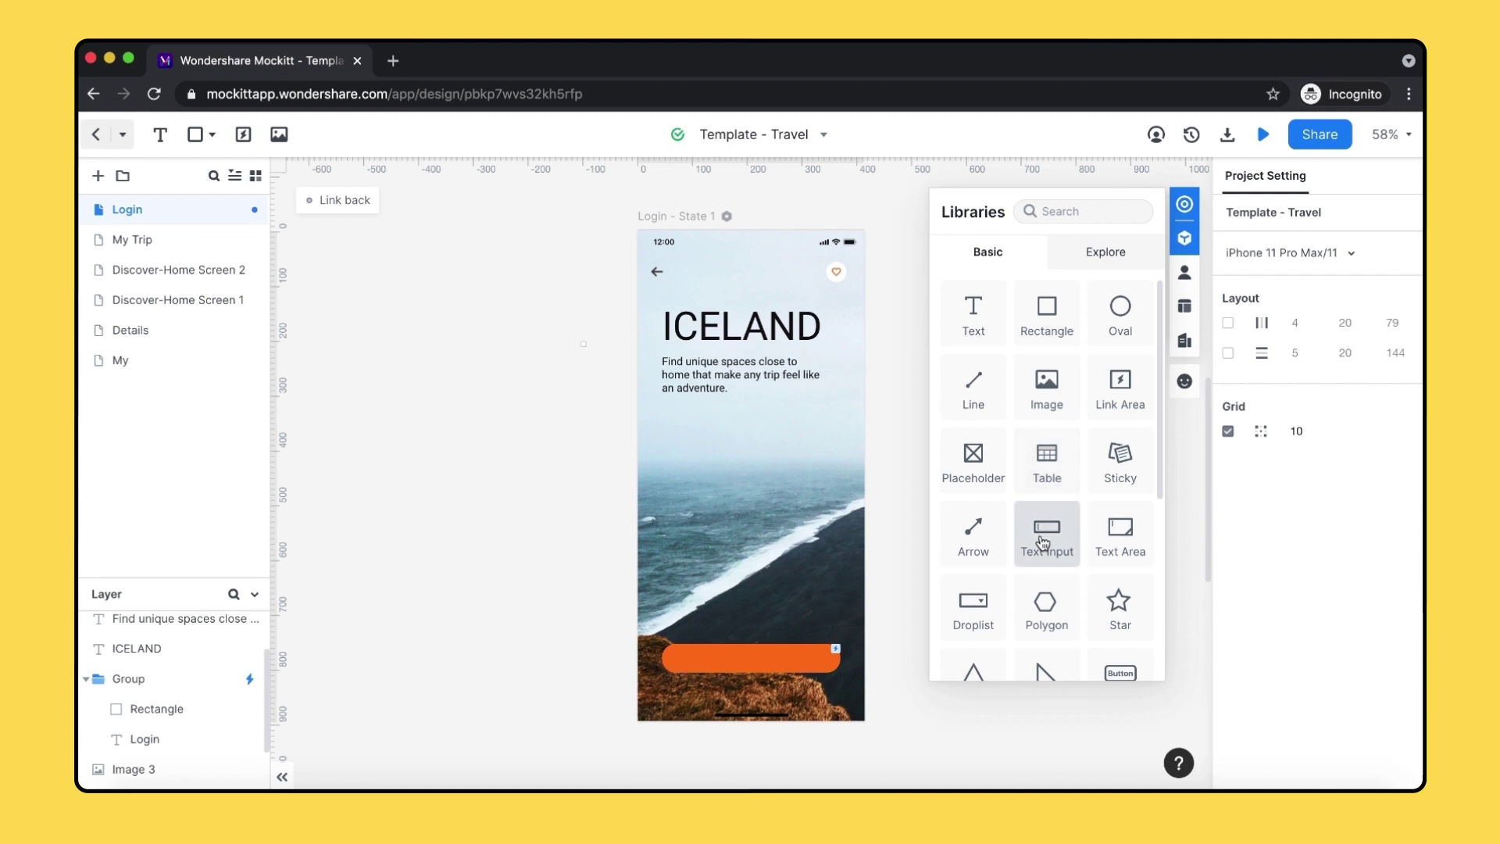
pyautogui.moveTo(1043, 543); pyautogui.dragTo(748, 508)
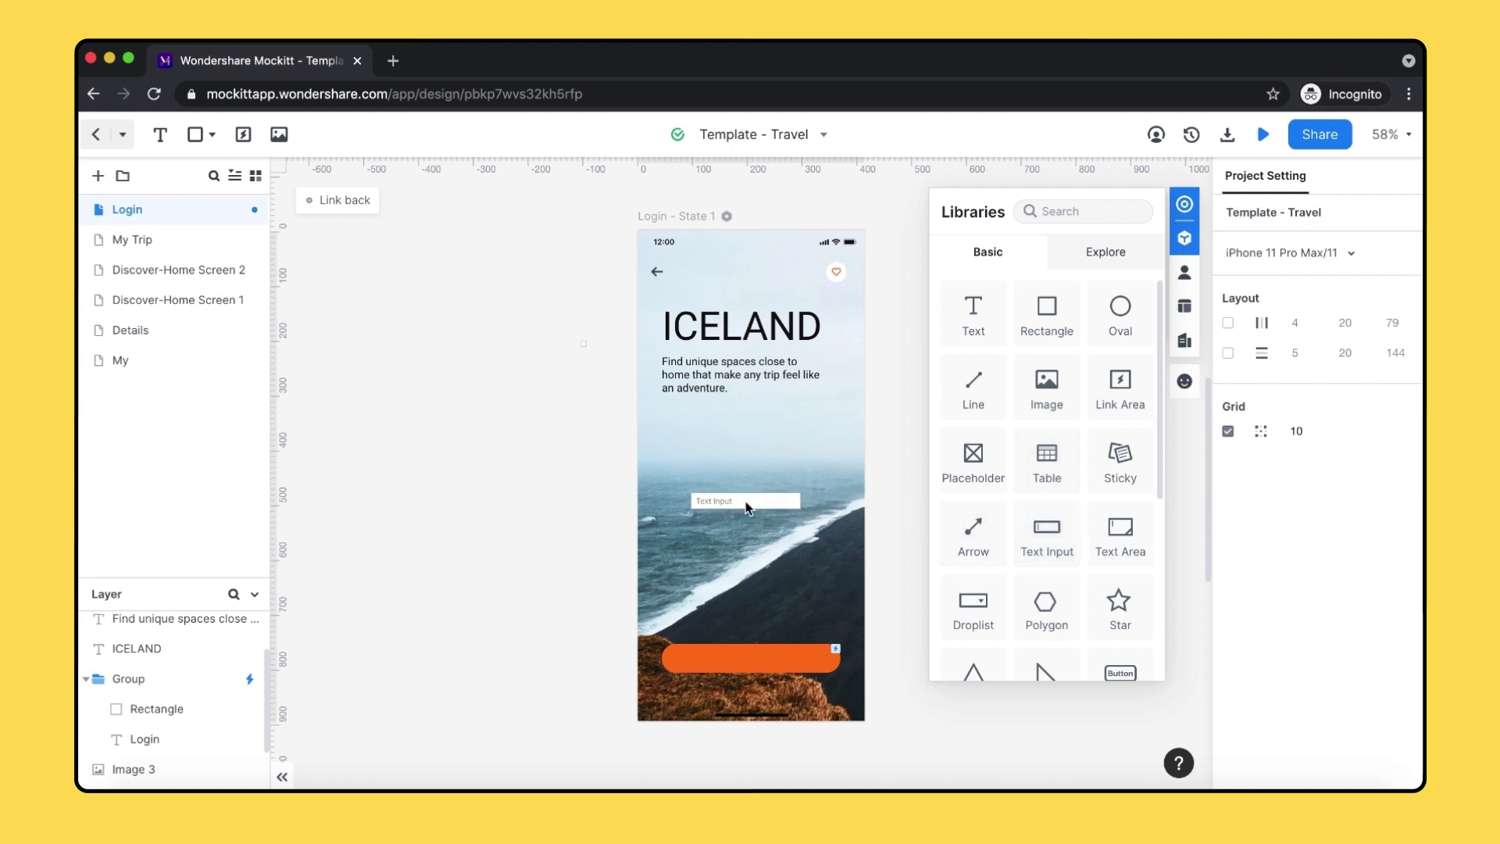
pyautogui.press('Delete')
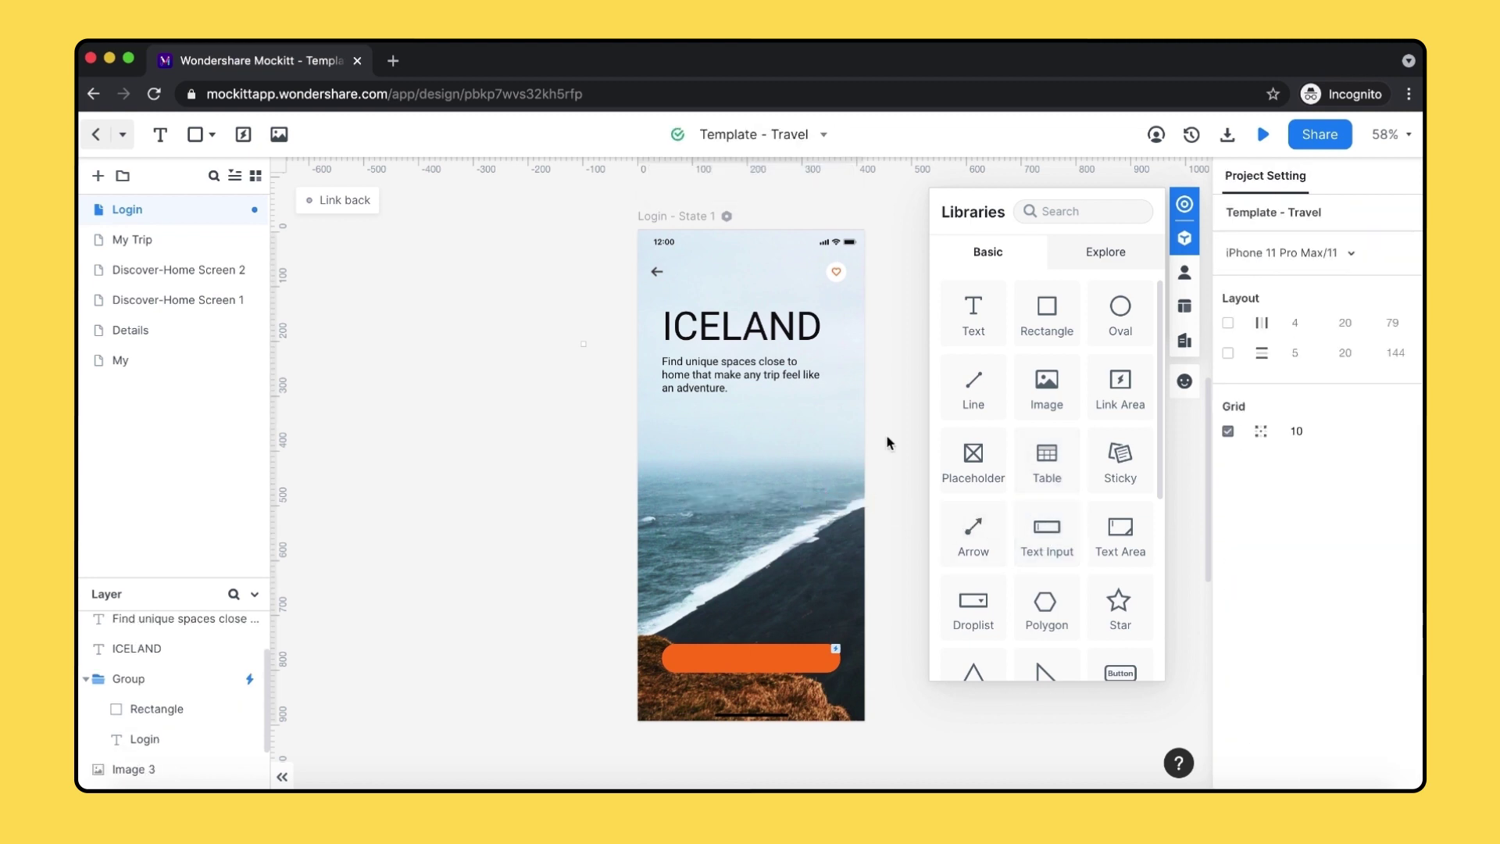
# Browse My Assets, switching between the locally stored assets and the saved icon sets
pyautogui.click(1185, 275)
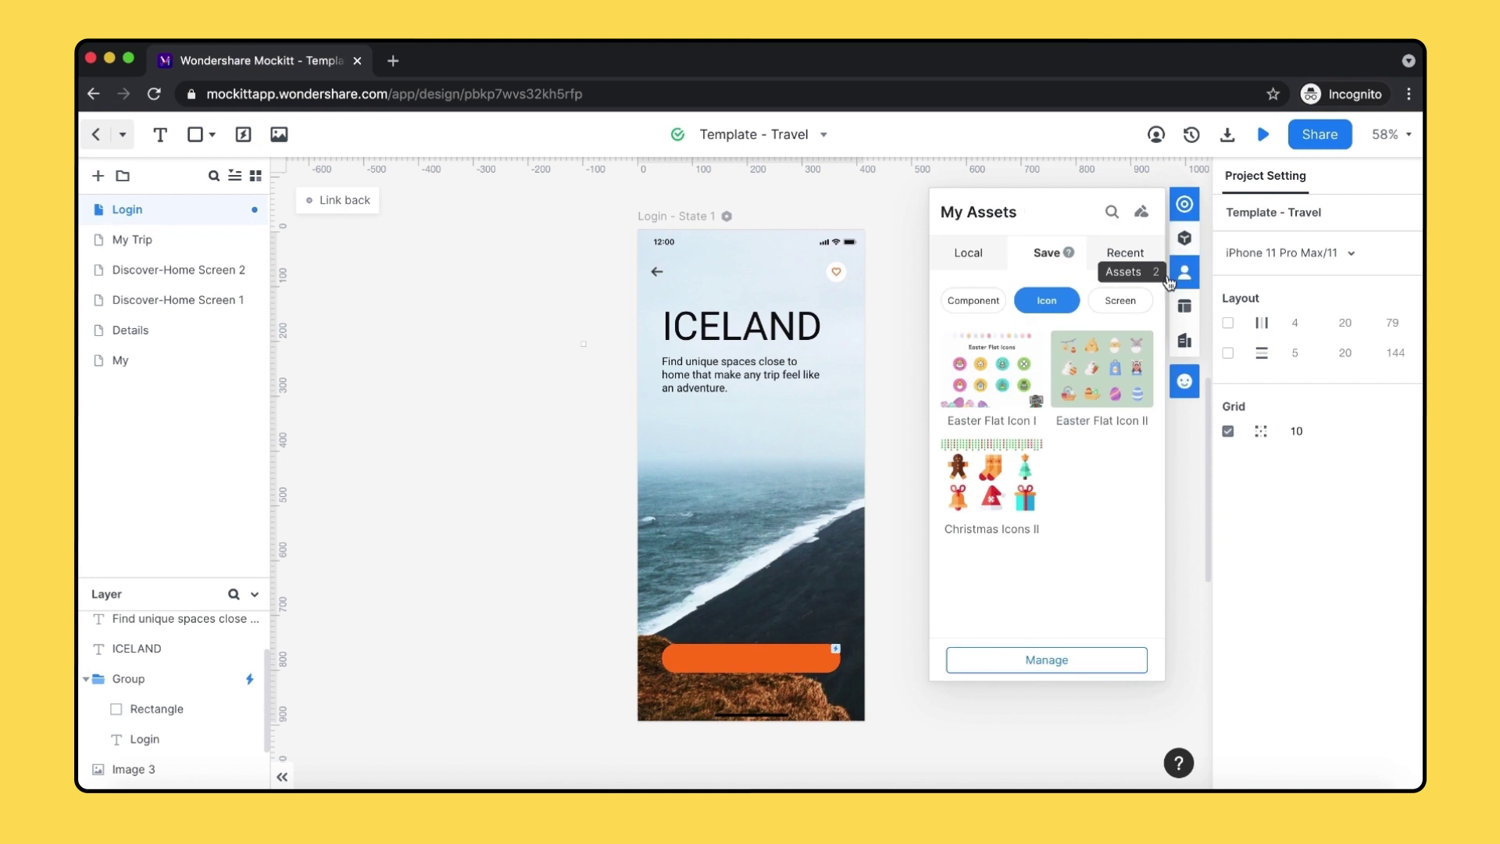
pyautogui.click(981, 257)
pyautogui.click(1048, 254)
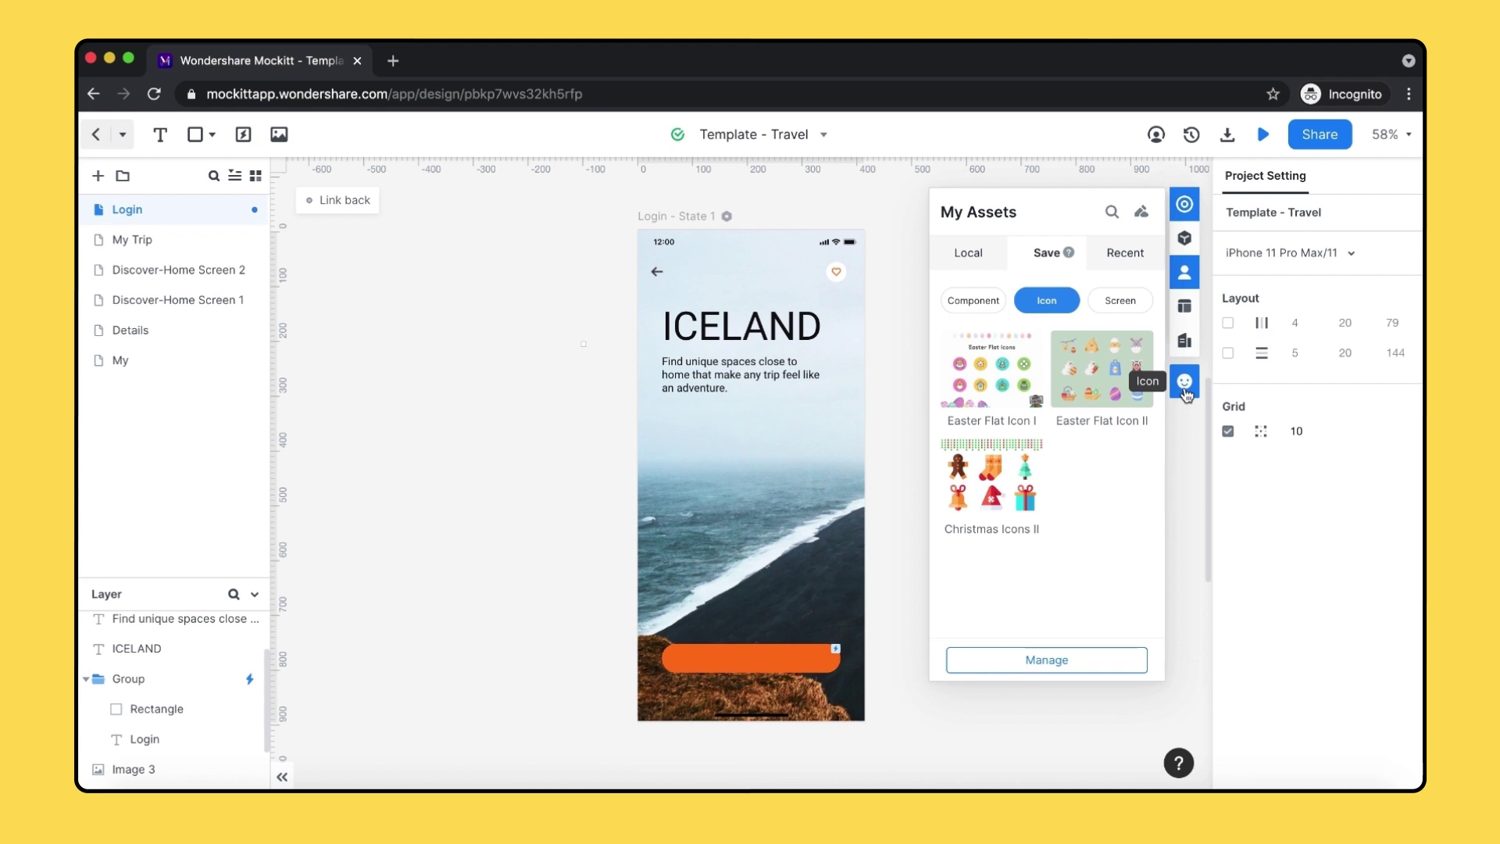
# Look through the Team Library's Component section, then bring up the Master panel
pyautogui.click(1185, 345)
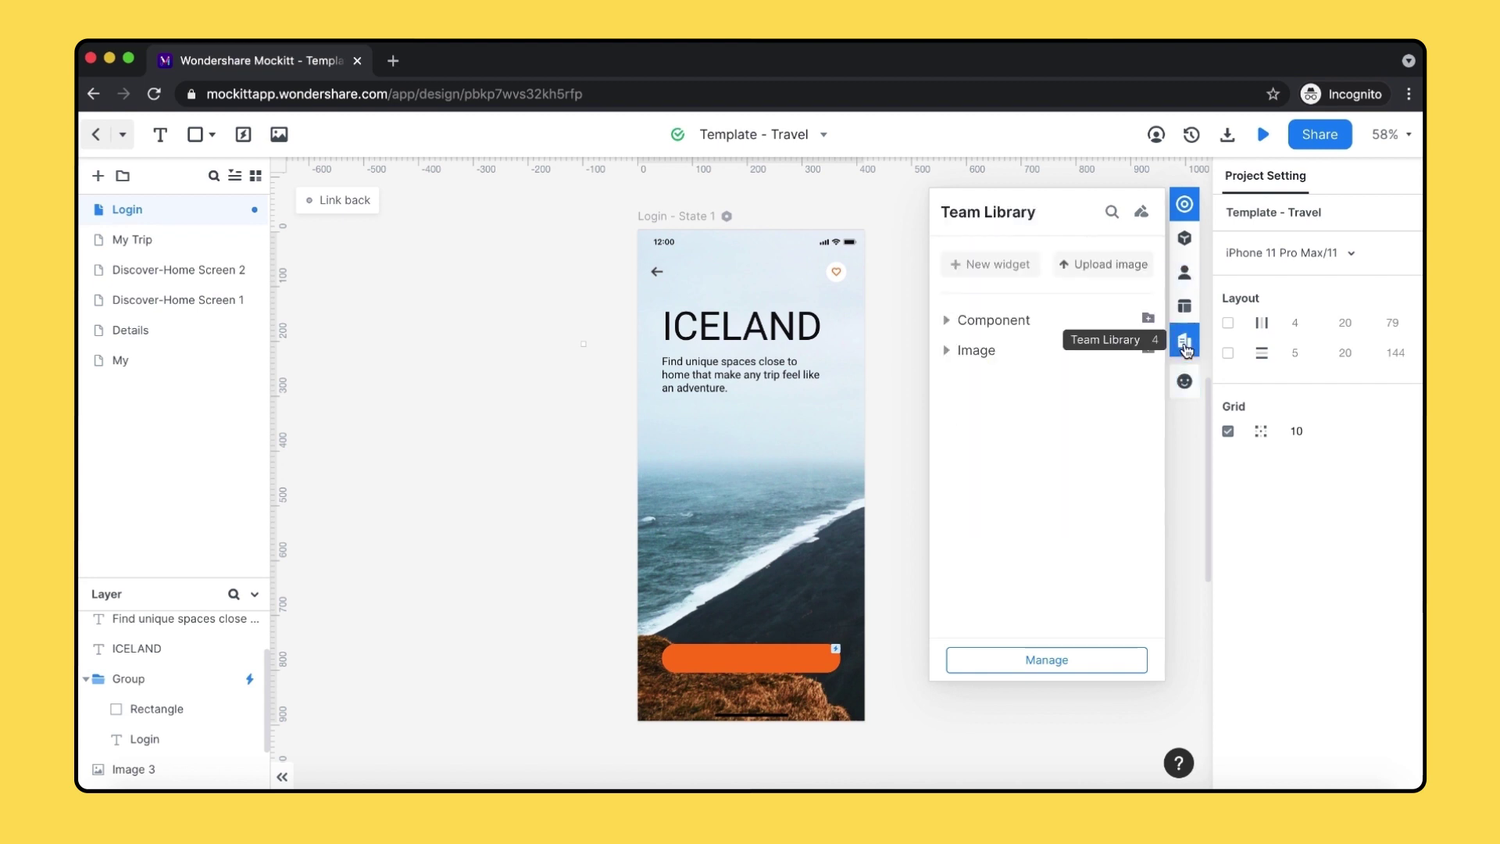
pyautogui.click(951, 327)
pyautogui.click(953, 331)
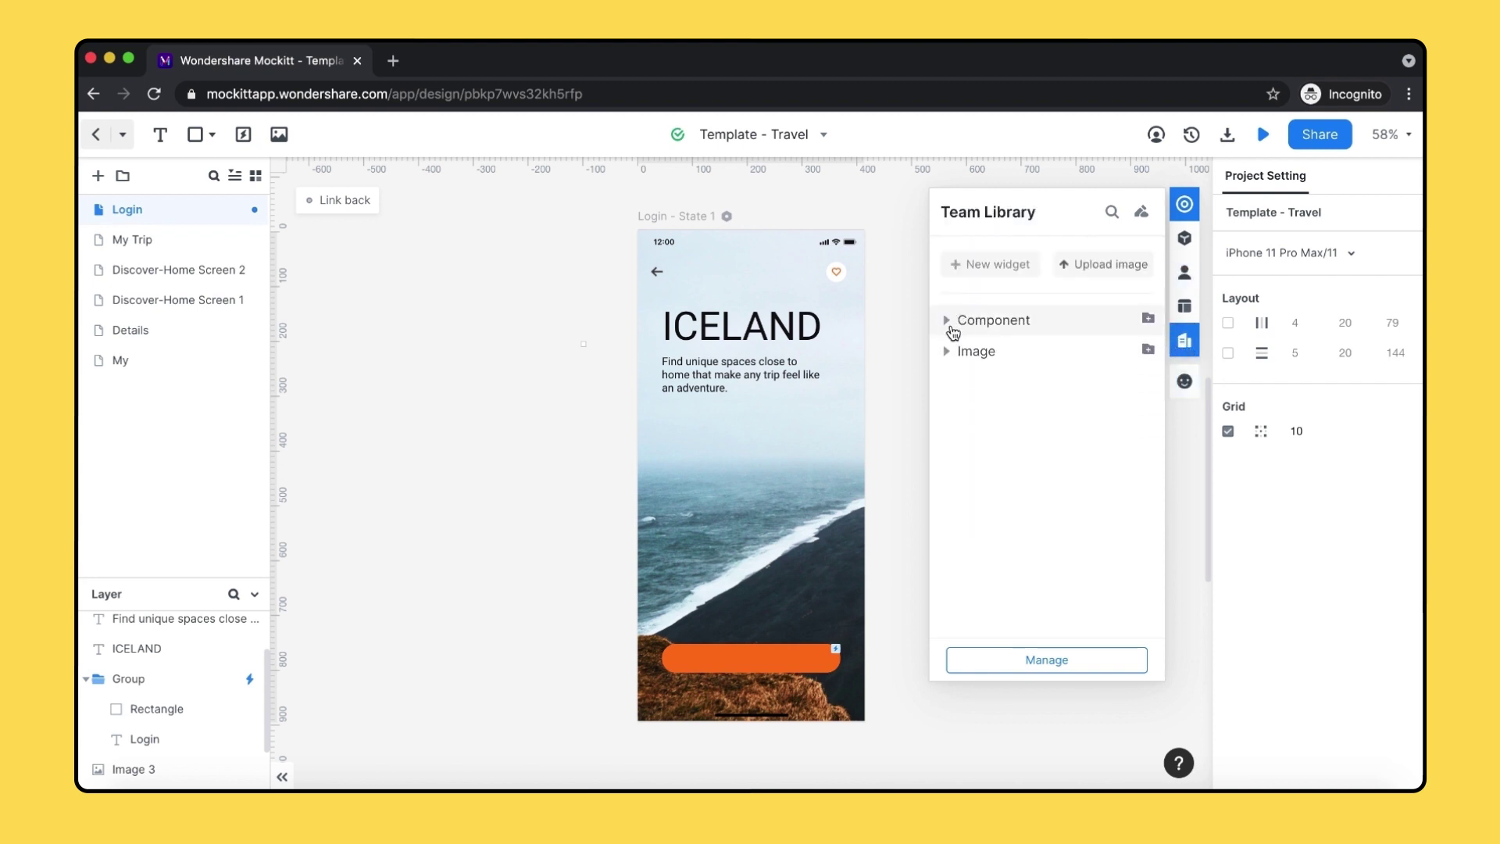
pyautogui.click(1186, 306)
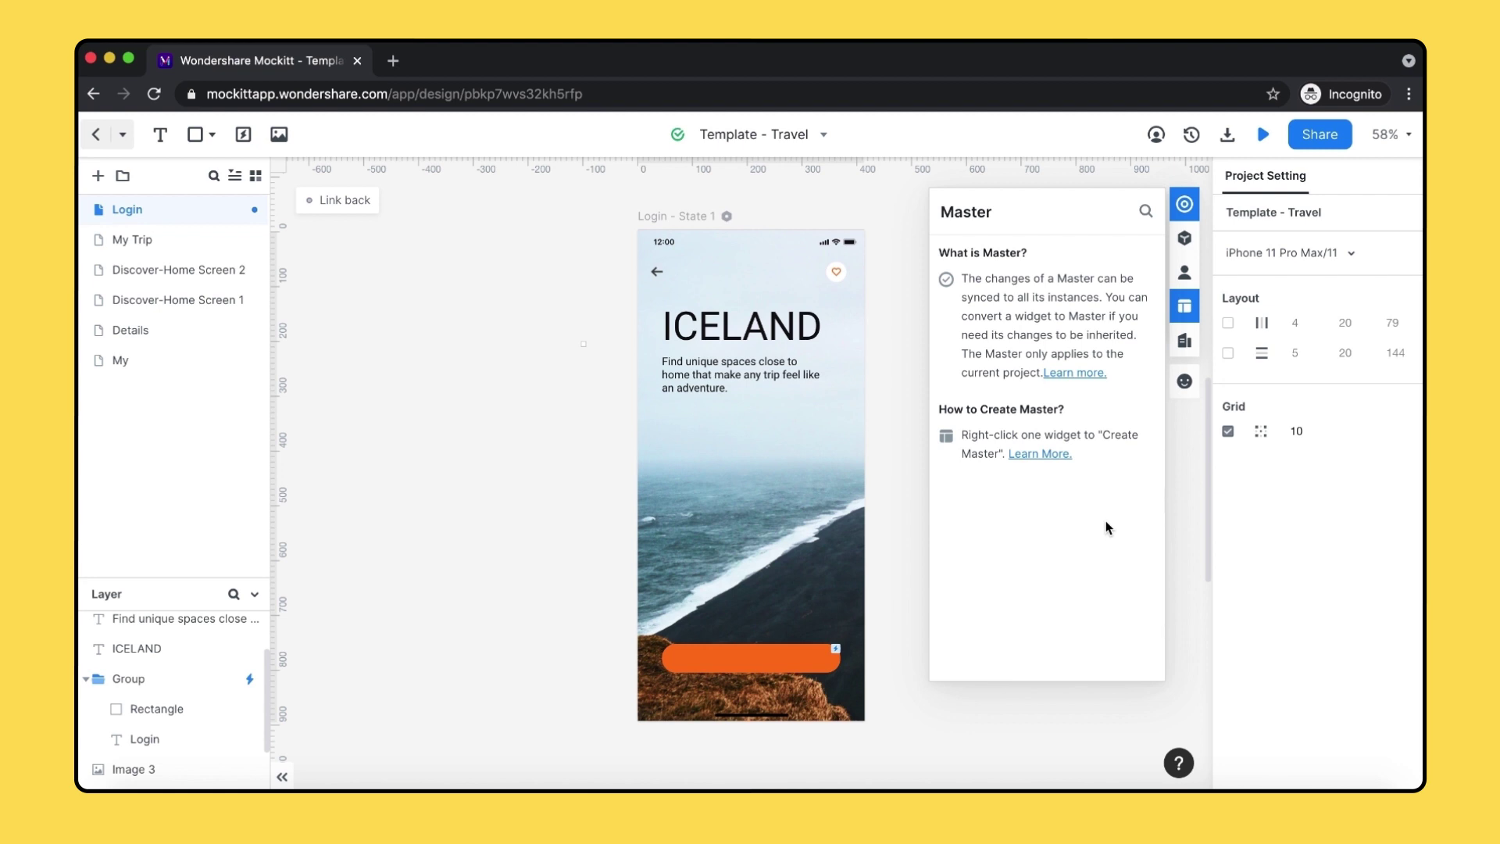
# Close the Master panel and select Login - State 1 to show its 414 × 896 Portrait settings
pyautogui.press('Escape')
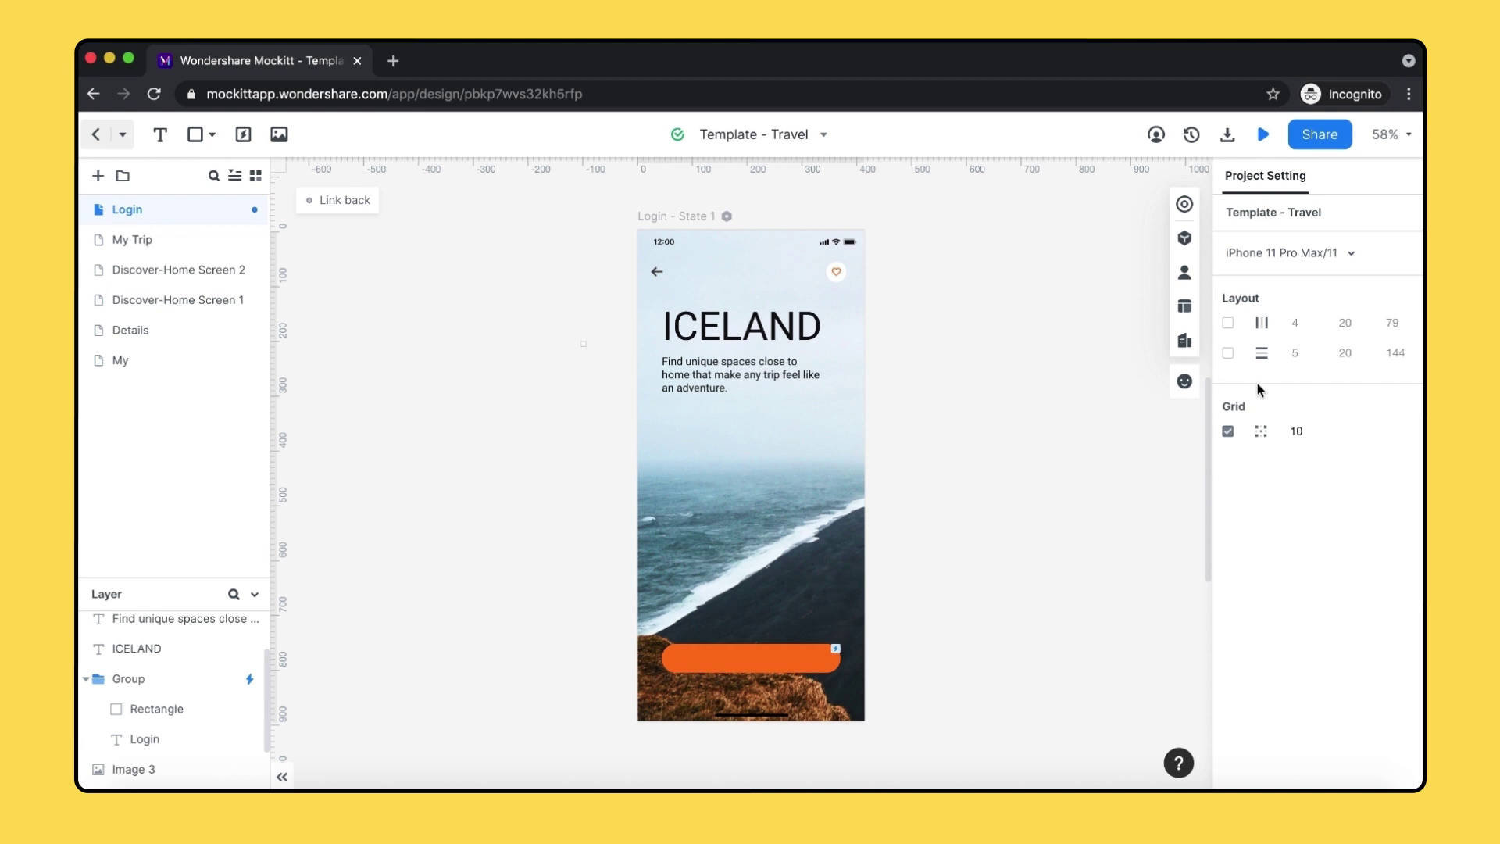
pyautogui.click(698, 217)
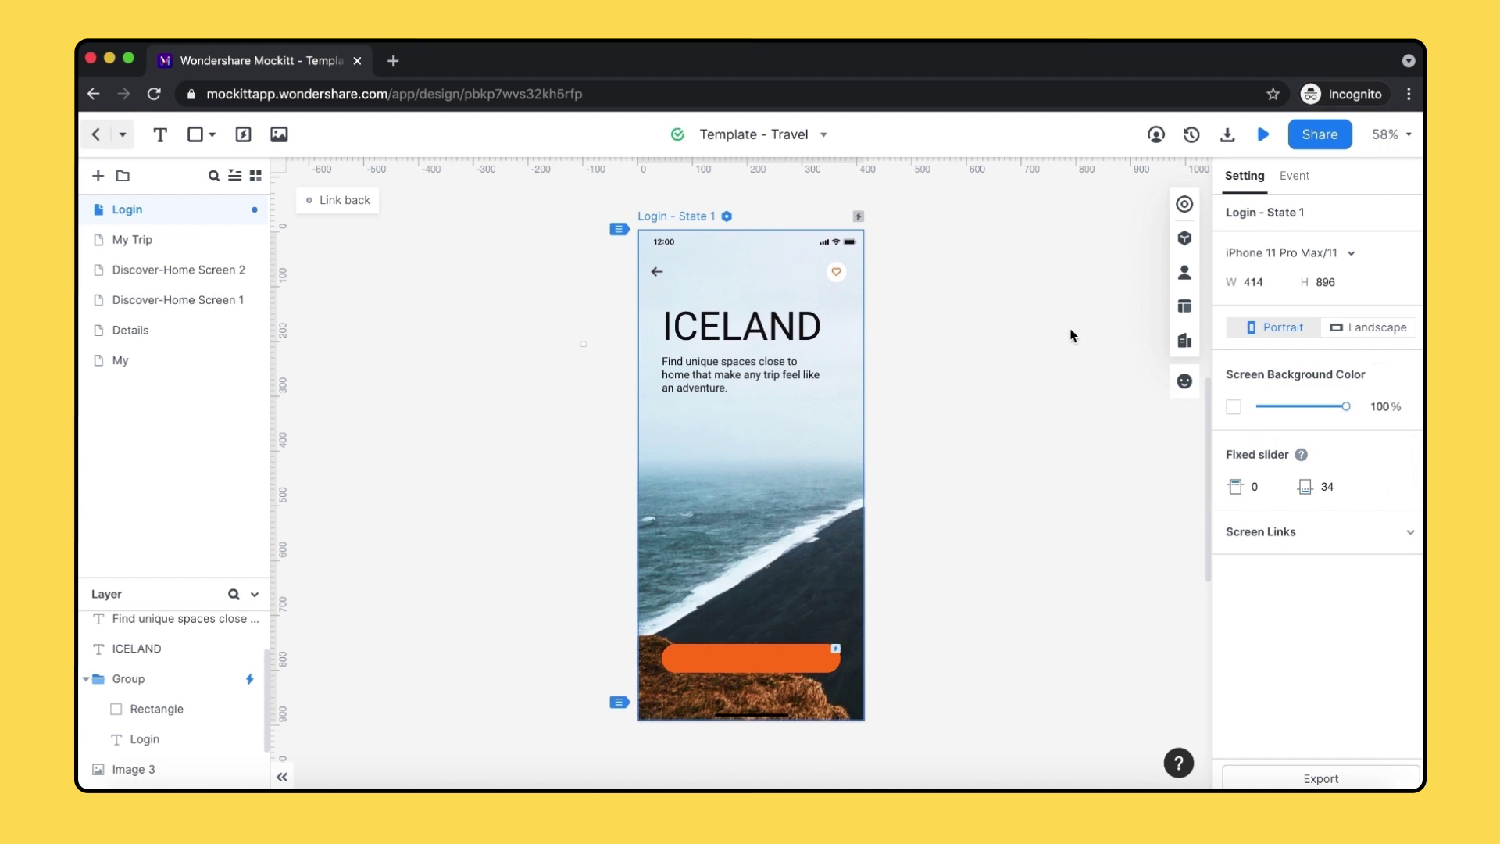
# On Discover-Home Screen 2, give the Rome image separate corner radii and a drop shadow
pyautogui.click(163, 271)
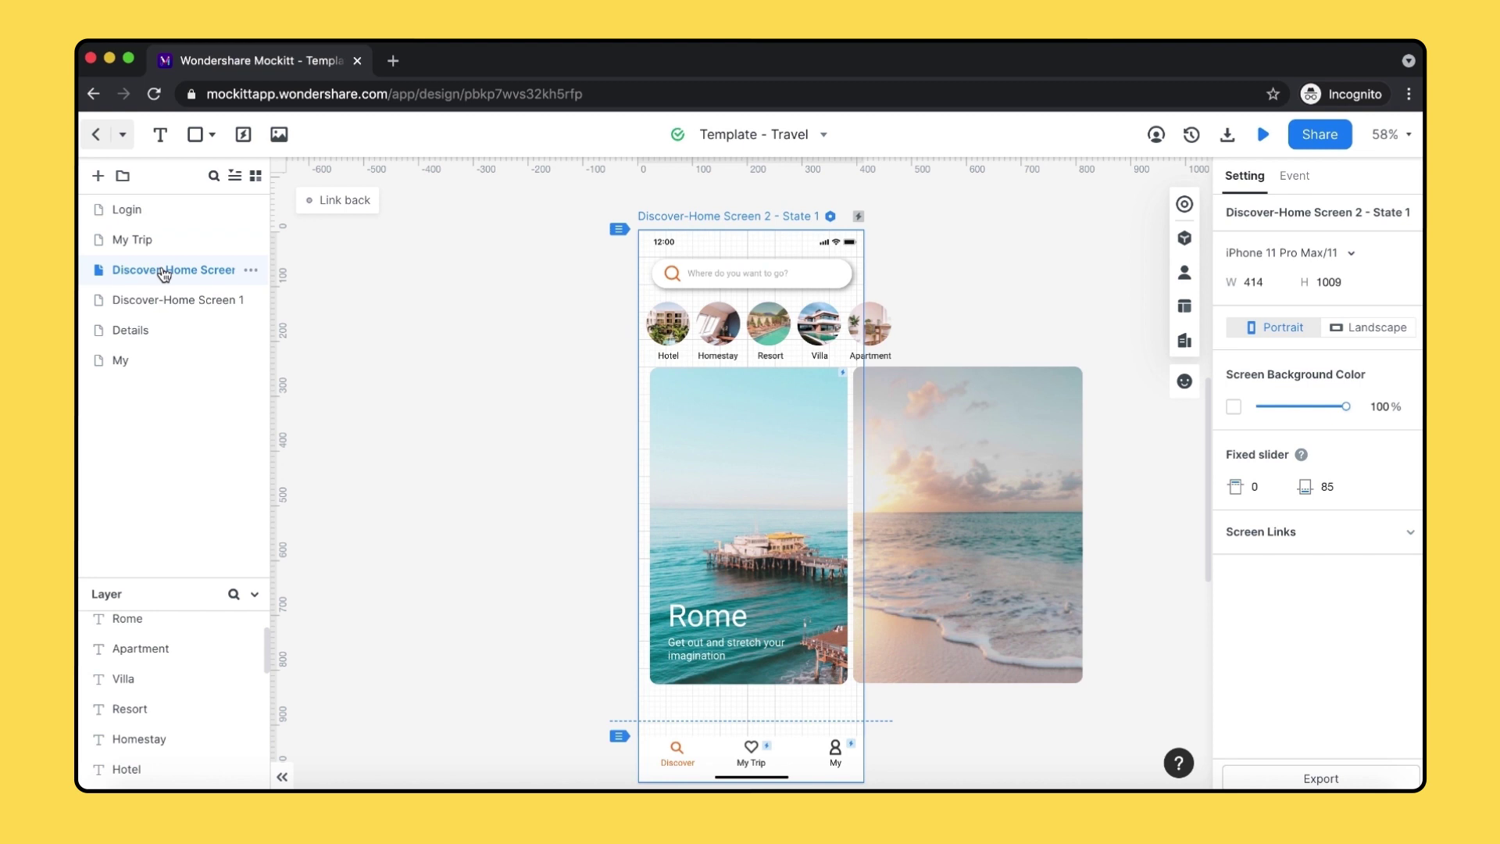
pyautogui.click(755, 440)
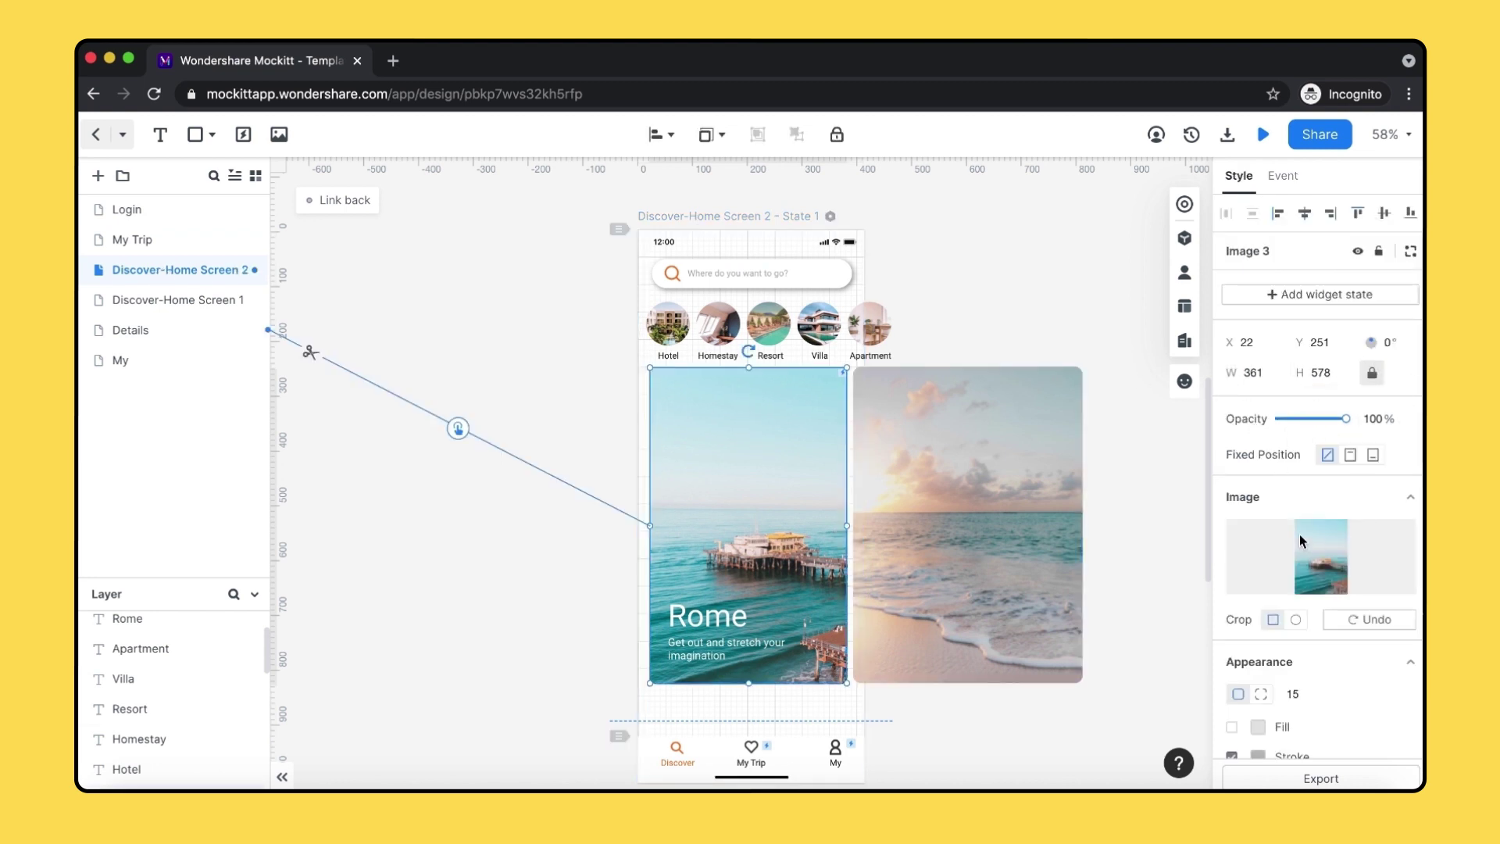
pyautogui.scroll(-4, 1297, 664)
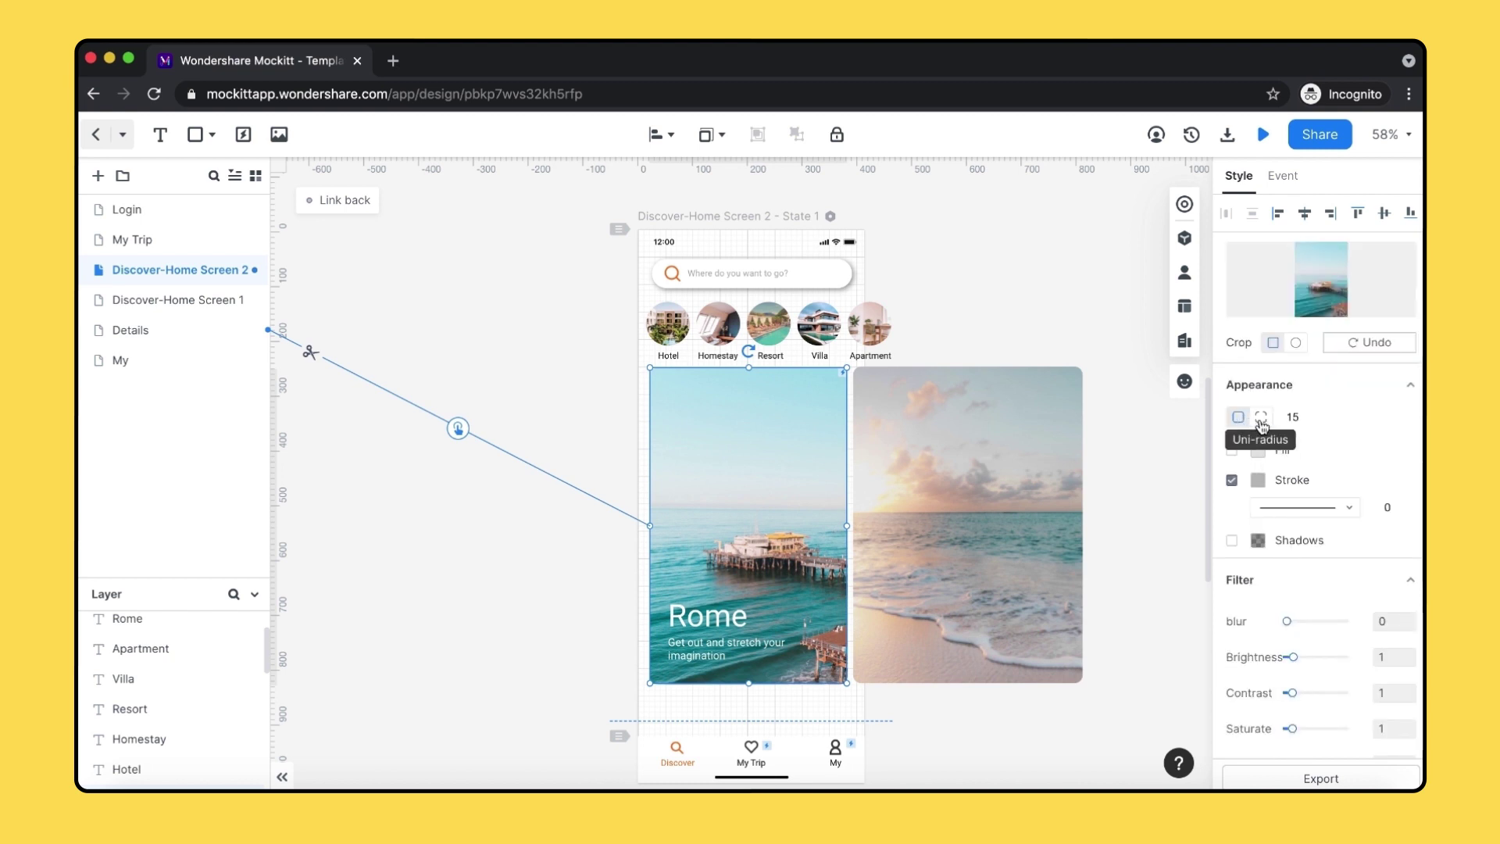
pyautogui.click(1261, 422)
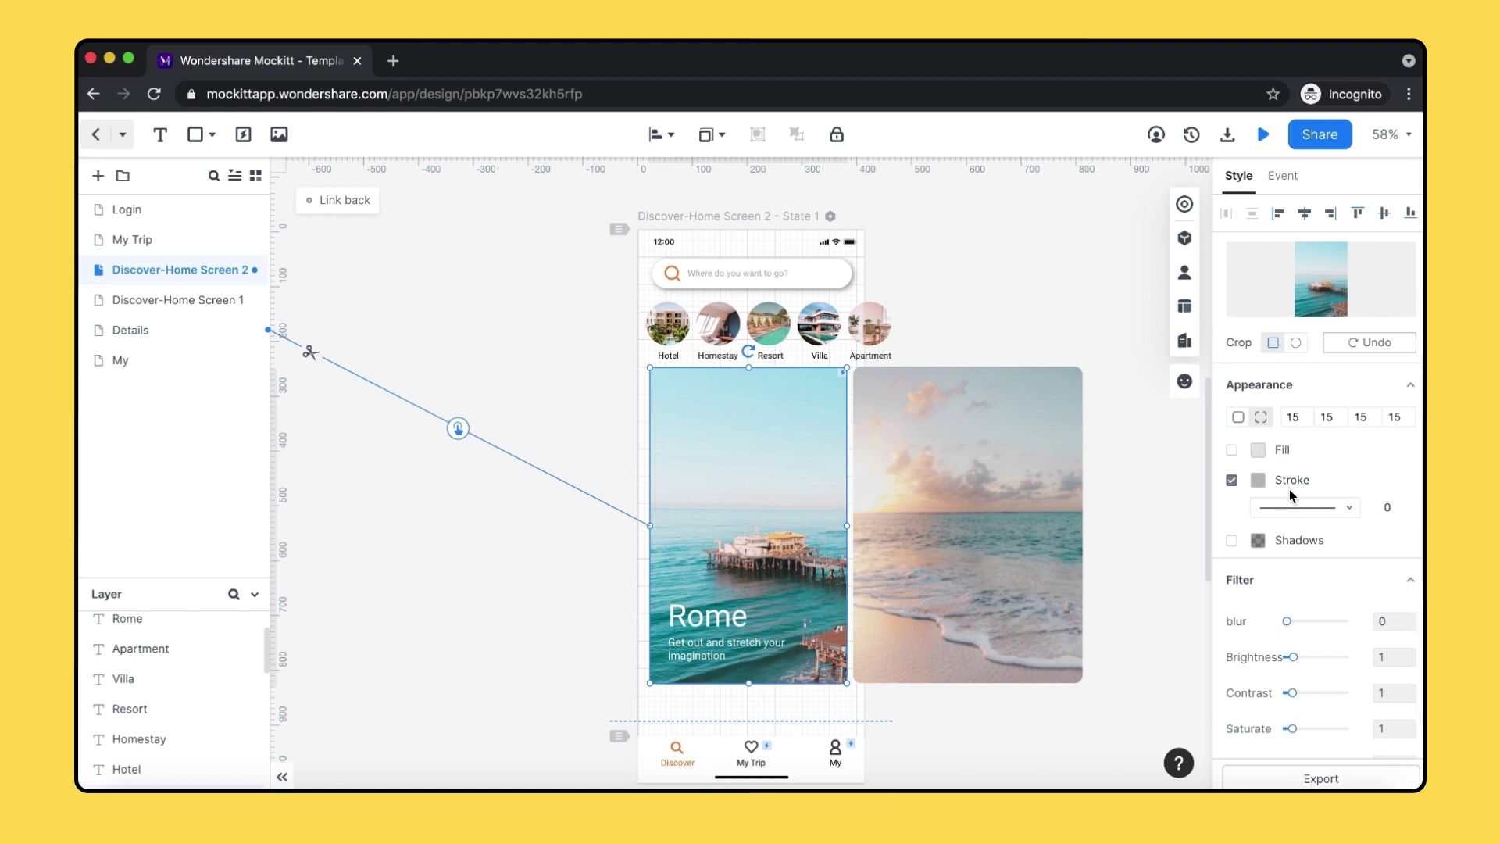
pyautogui.click(1232, 540)
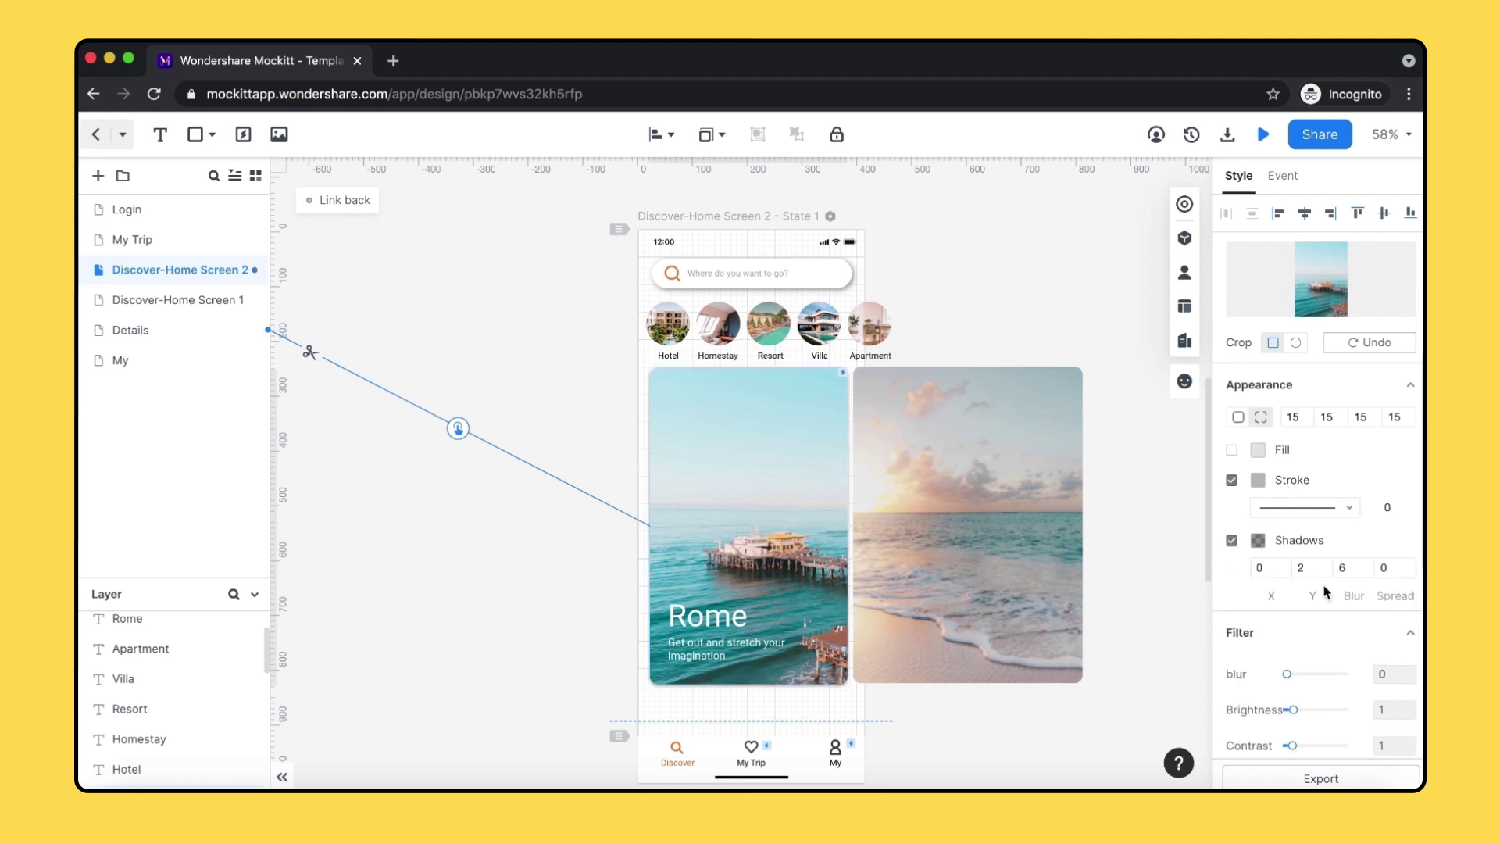
# Inspect the Rome image's animation options and repeat count, leaving the animation at None
pyautogui.scroll(-3, 1362, 709)
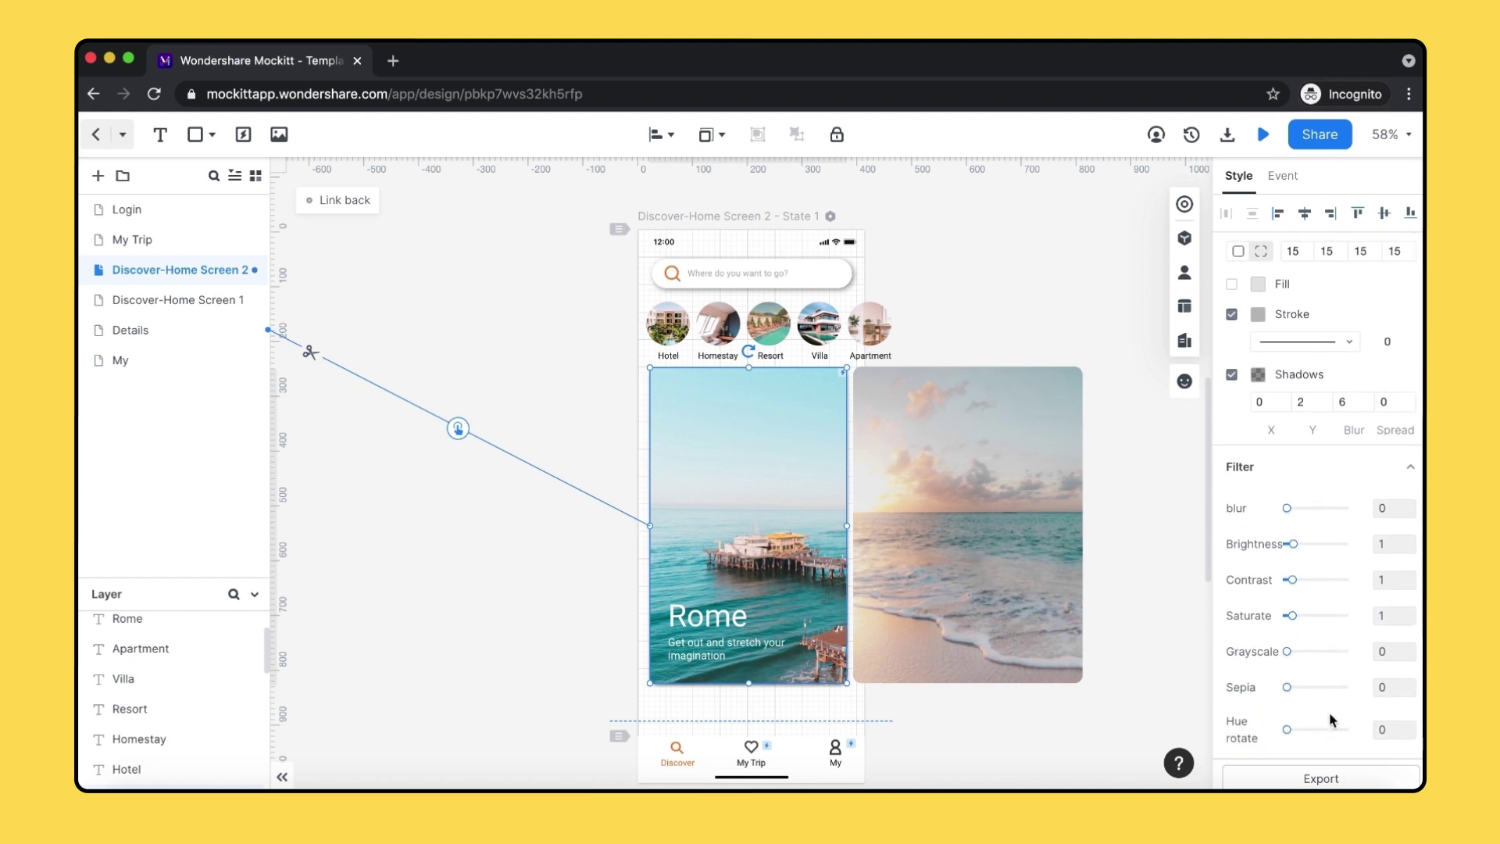
pyautogui.scroll(-5, 1329, 711)
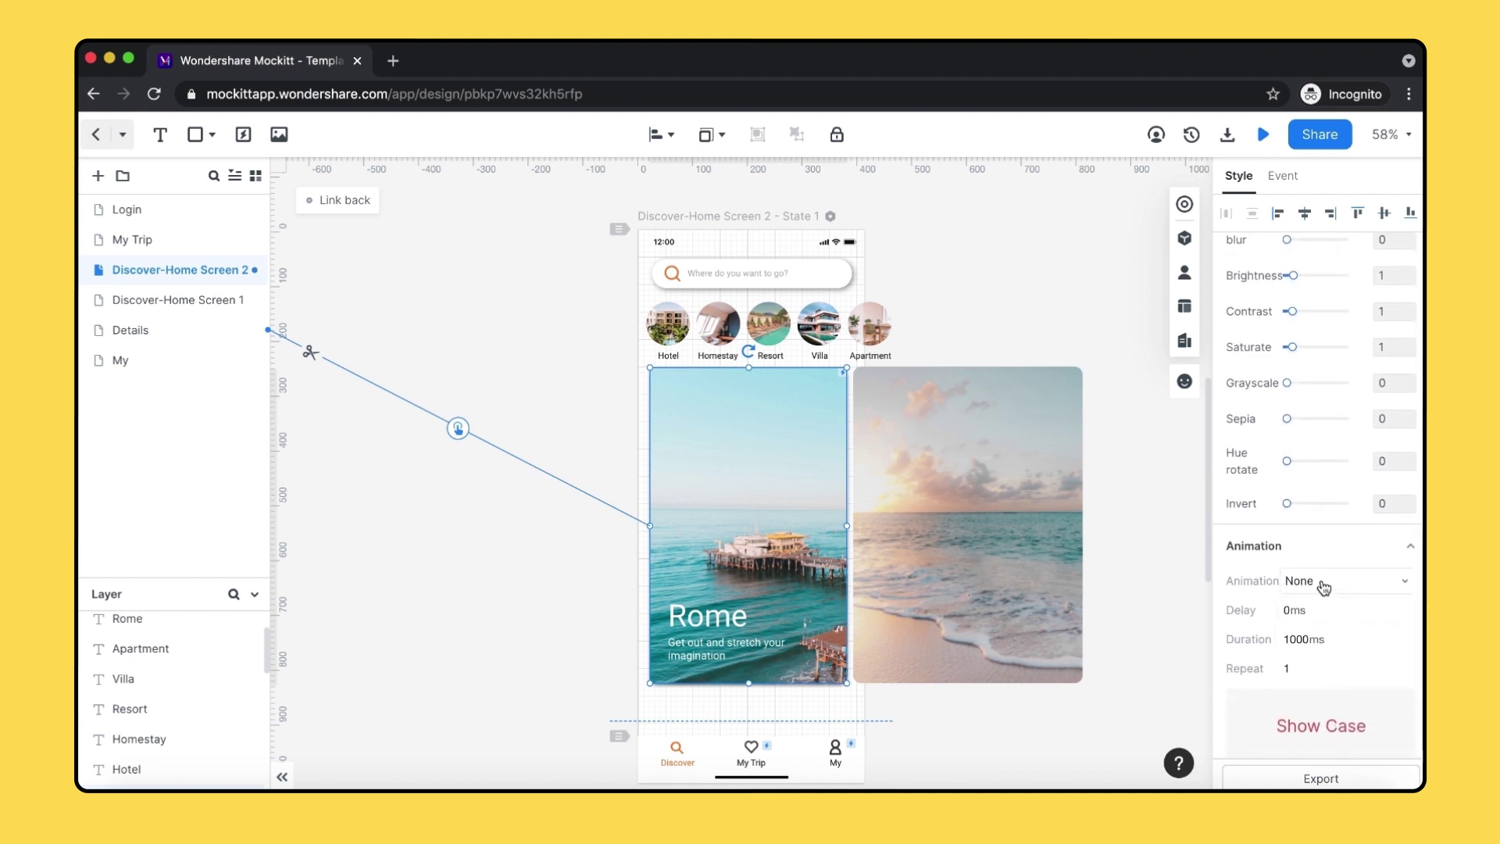
pyautogui.click(1321, 583)
pyautogui.click(1301, 670)
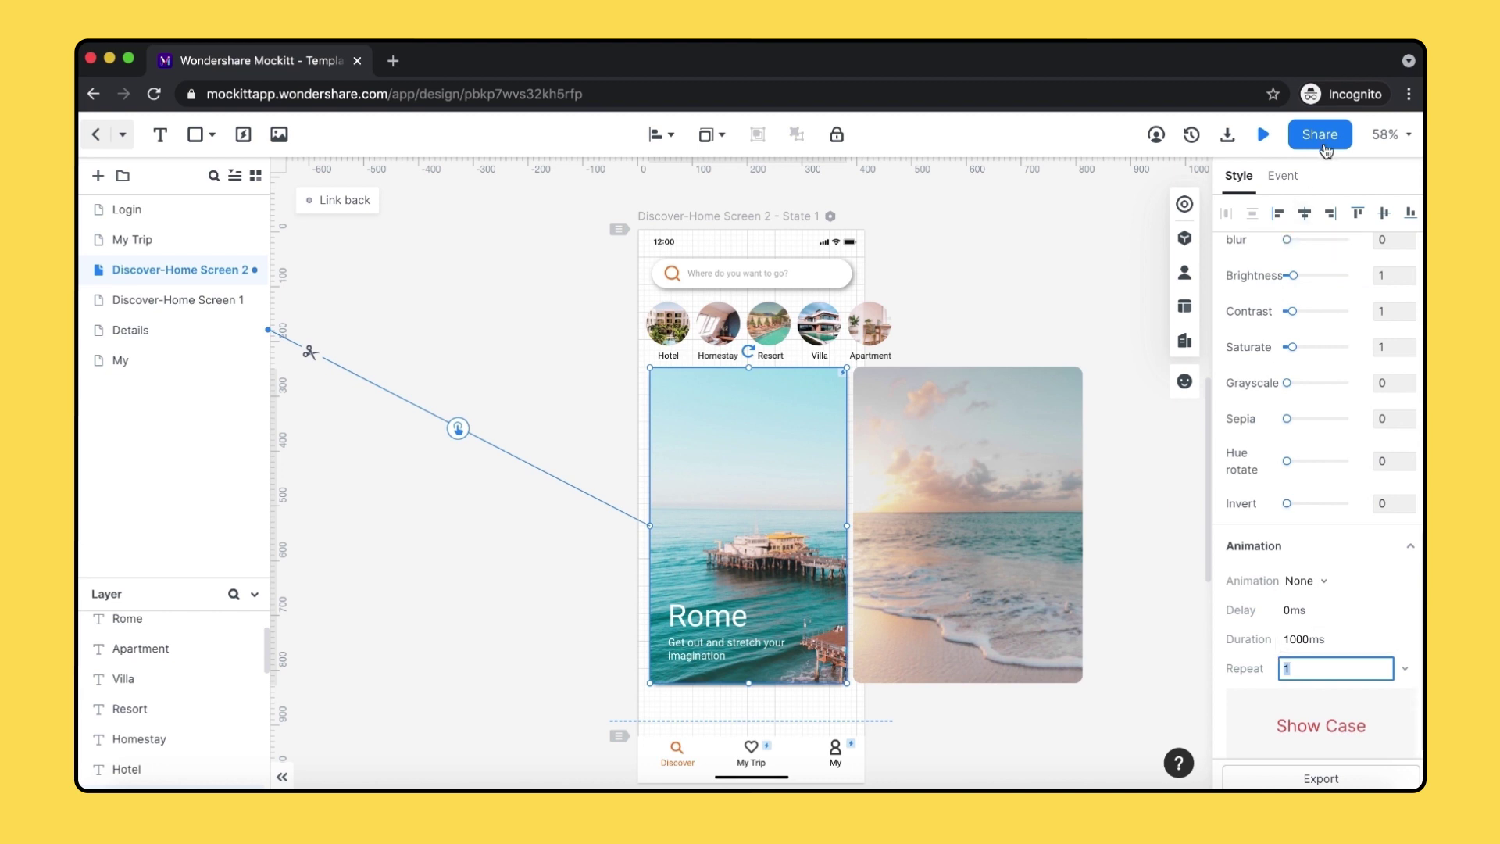
# Show the Rome image's Tap event to the Details screen with its R Push transition
pyautogui.click(1284, 177)
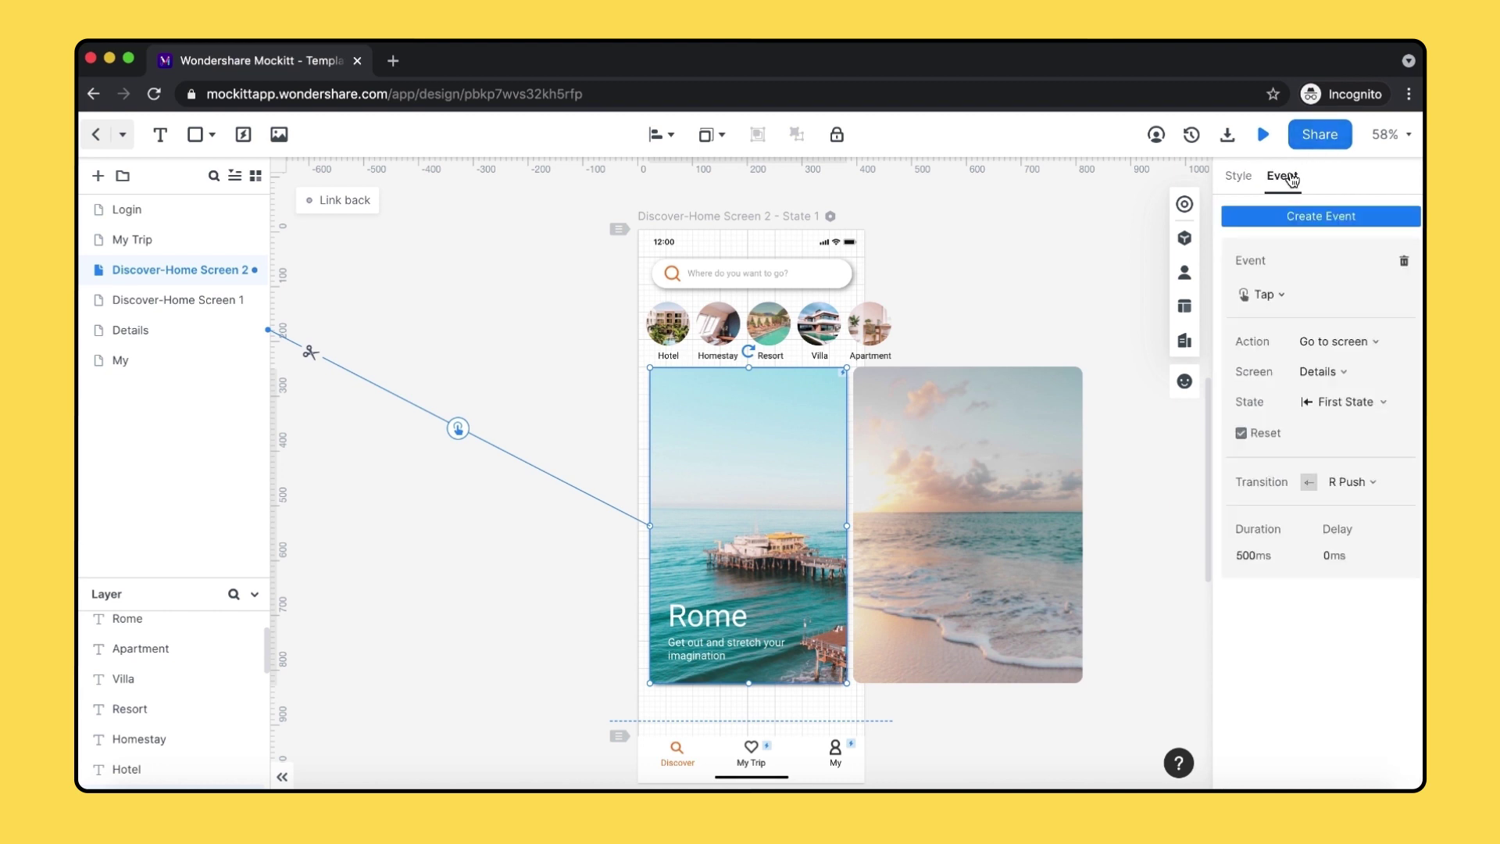